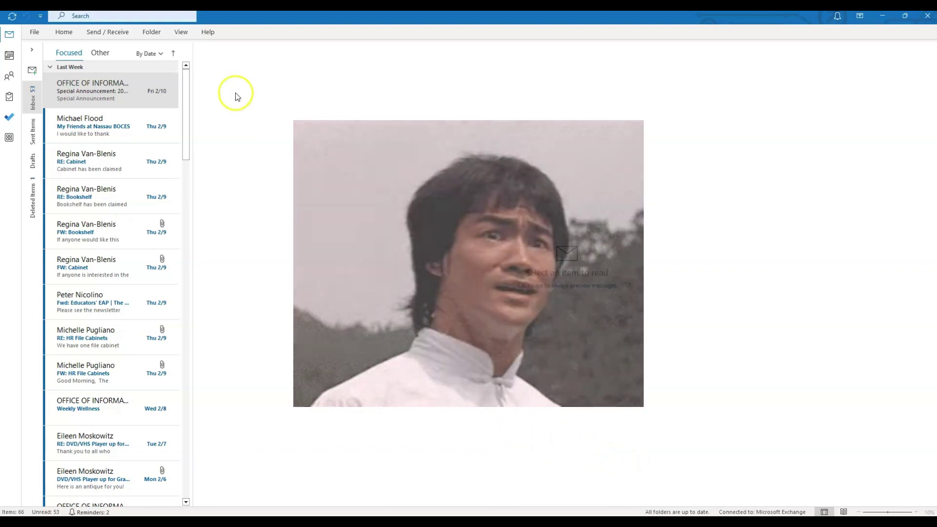
Switch to the View ribbon above the Inbox.
left_click(181, 32)
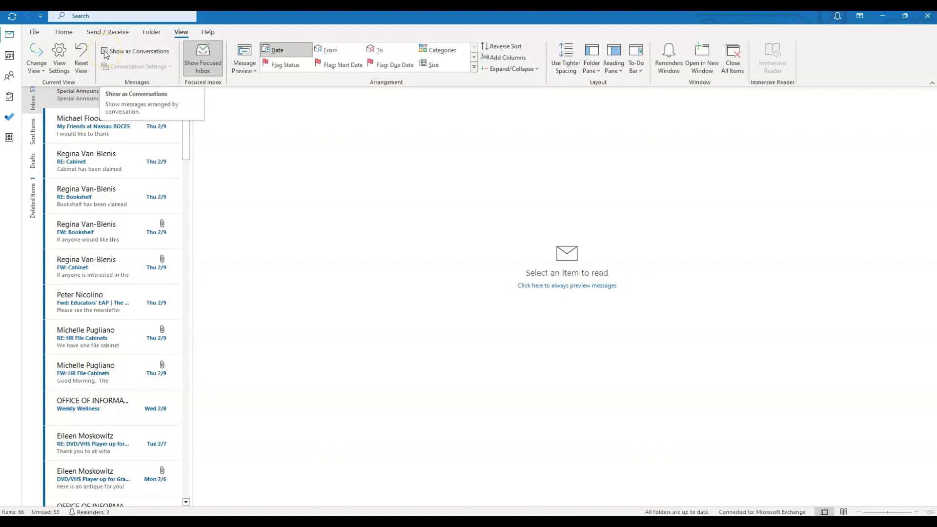
Turn on Show as Conversations for all mailboxes and select the Cabinet conversation.
left_click(104, 51)
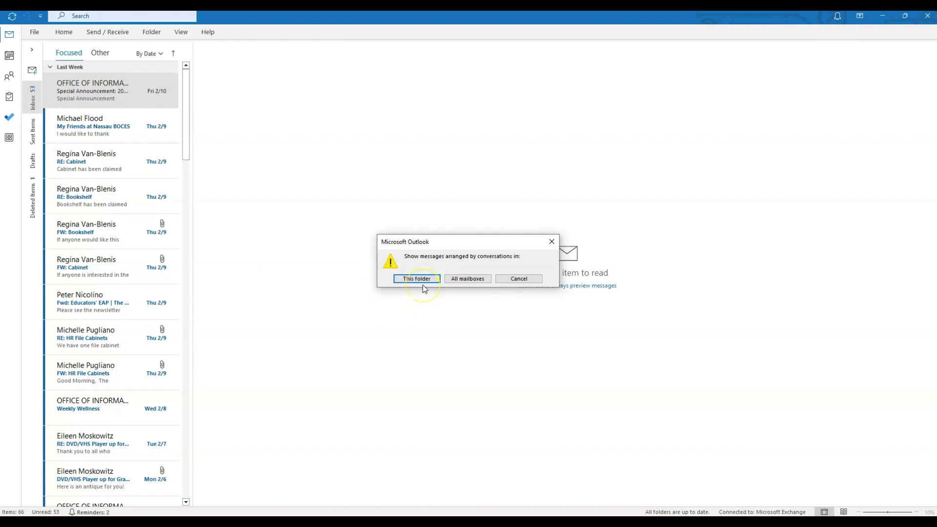
left_click(462, 279)
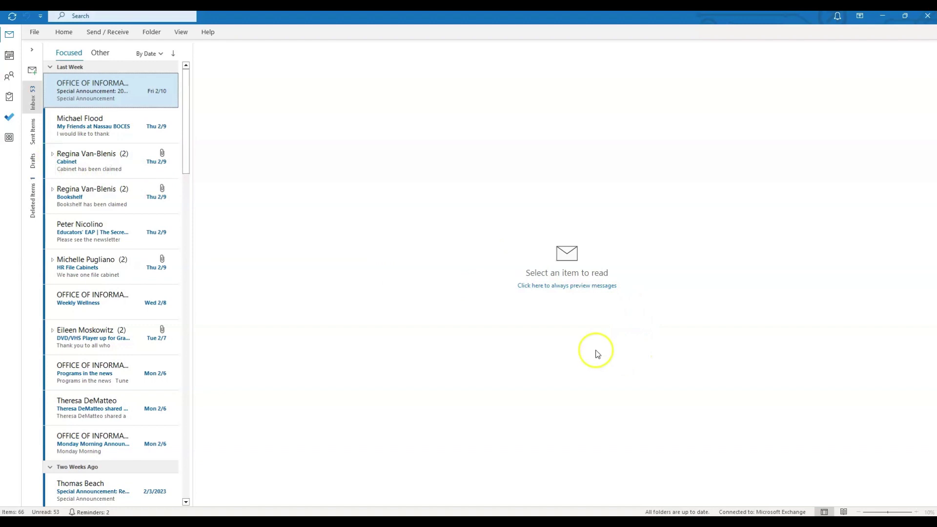
left_click(52, 155)
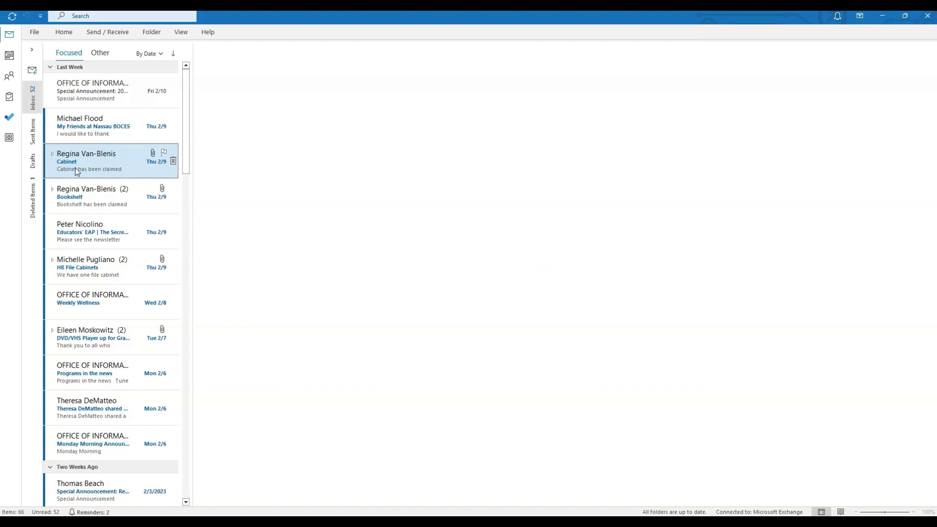
Expand and collapse the Cabinet conversation, then expand the Bookshelf conversation.
left_click(52, 155)
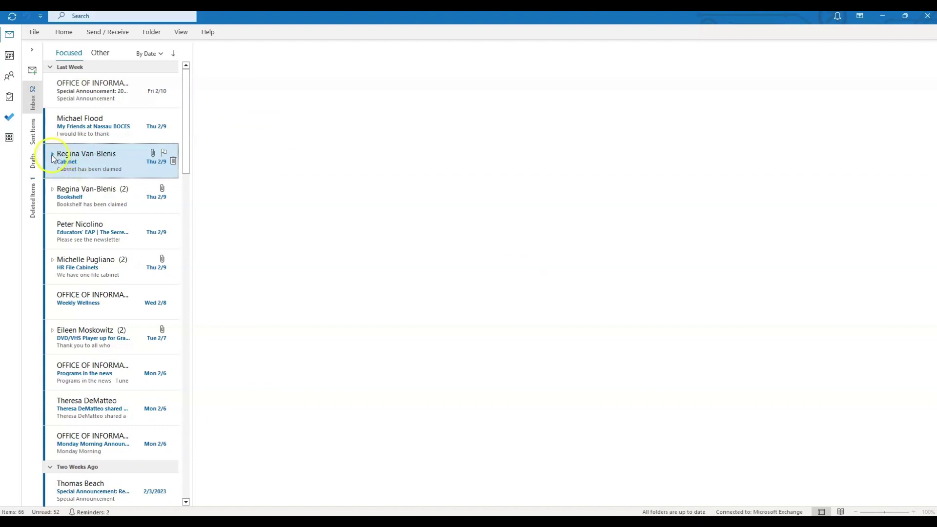
left_click(97, 173)
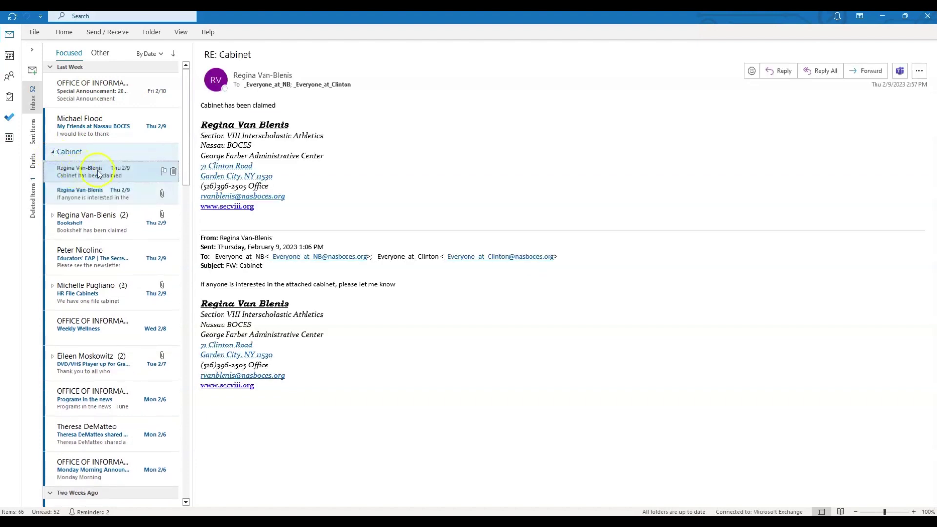
left_click(54, 154)
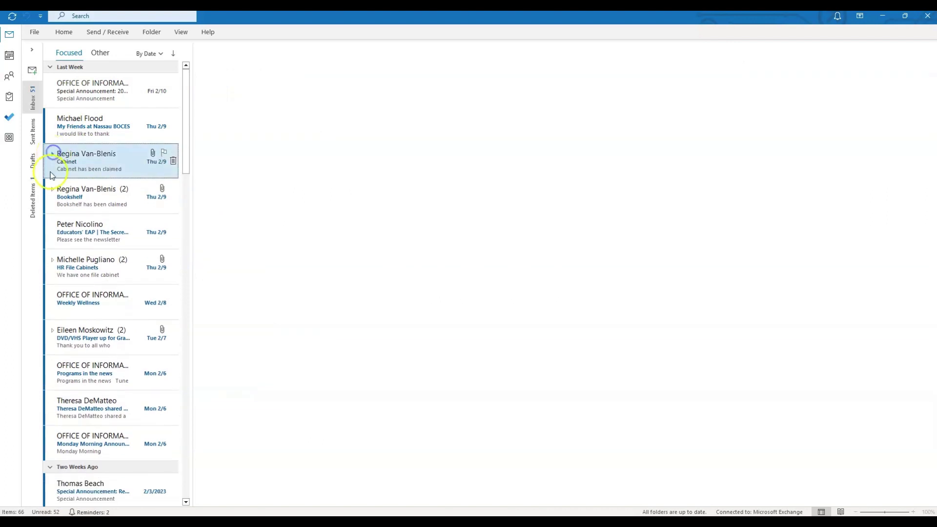
left_click(54, 190)
left_click(52, 191)
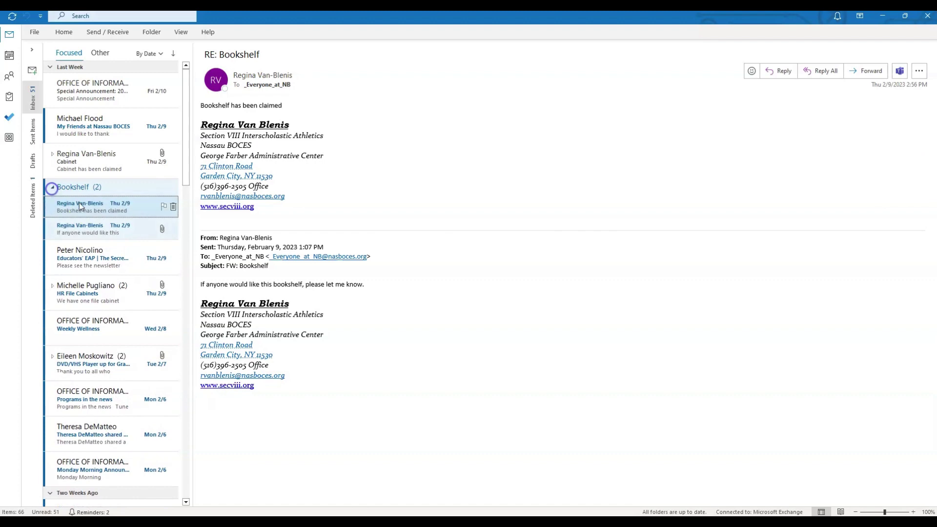
Read the RE: HR File Cabinets message and return to the View ribbon.
left_click(54, 289)
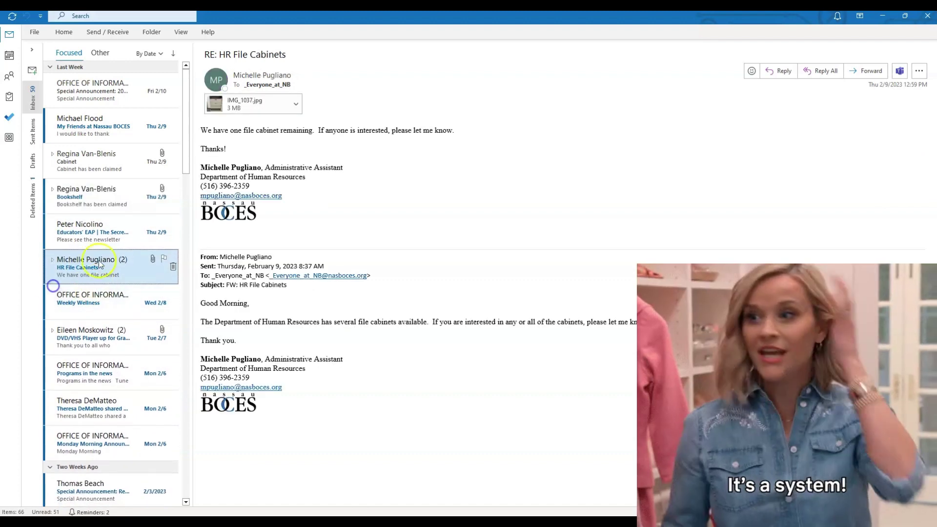
scroll(146, 342, "down", 3)
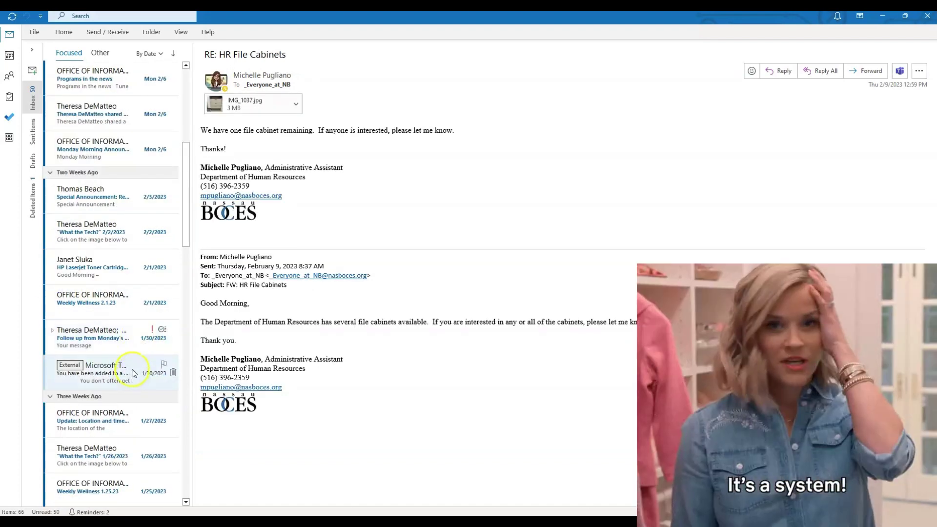
scroll(127, 342, "up", 6)
left_click(181, 31)
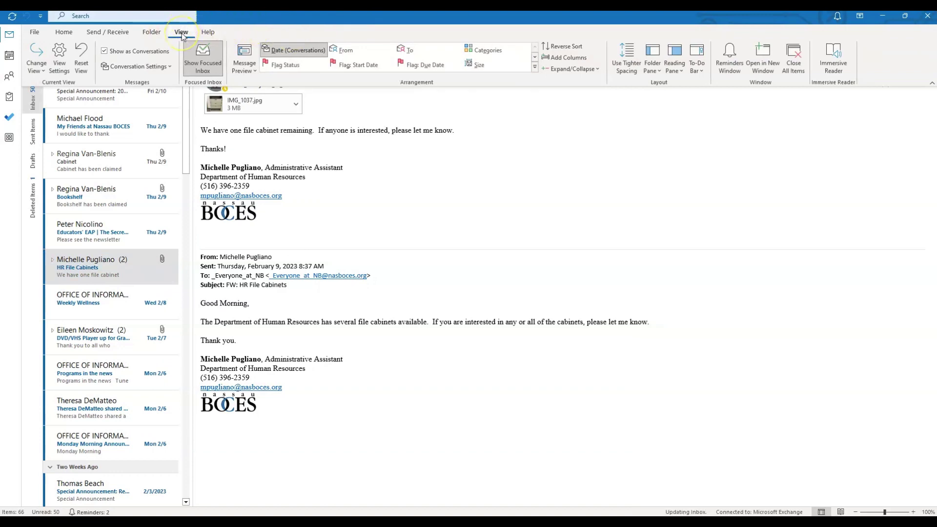
Turn off Focused Inbox, open Monday Morning Announcements, and try the Unread filter before returning to All.
left_click(203, 57)
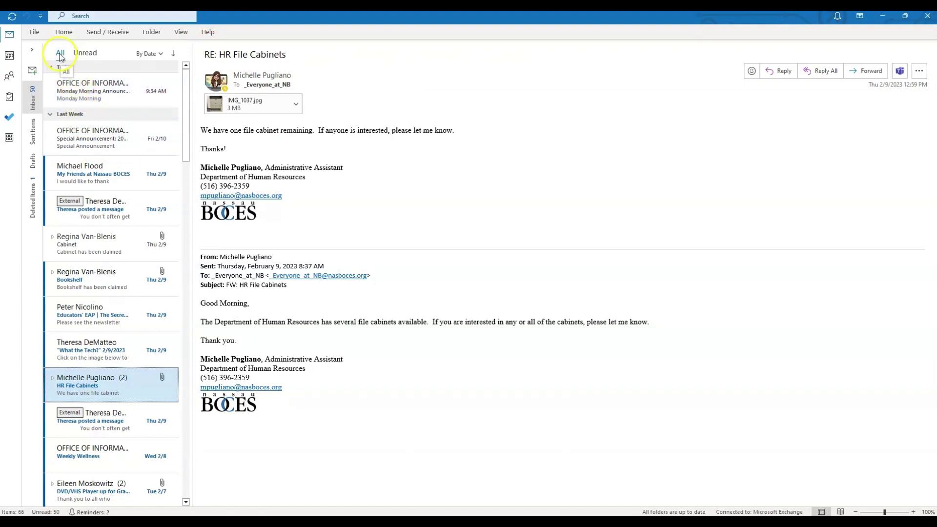
left_click(68, 96)
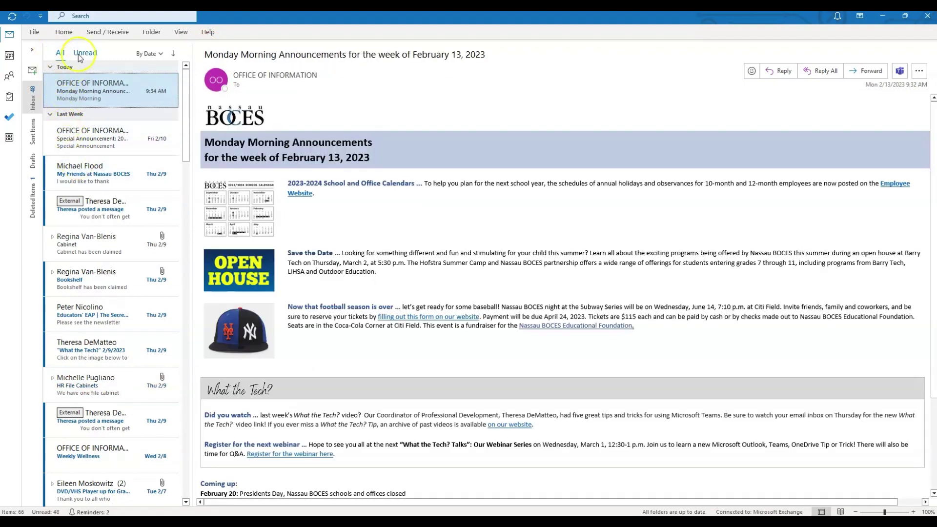
left_click(85, 55)
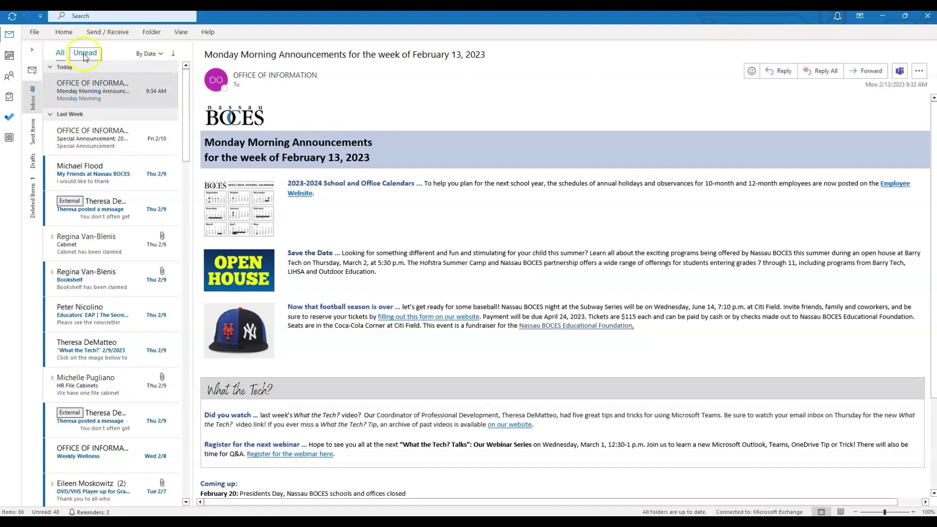
left_click(62, 52)
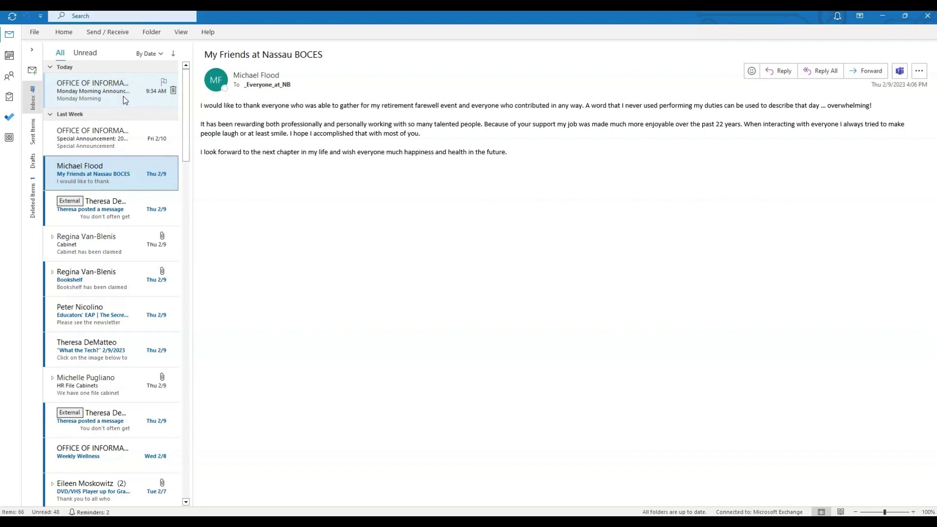
Read the 'What the Tech?' 2/9/2023 email, then return to the View ribbon.
left_click(88, 344)
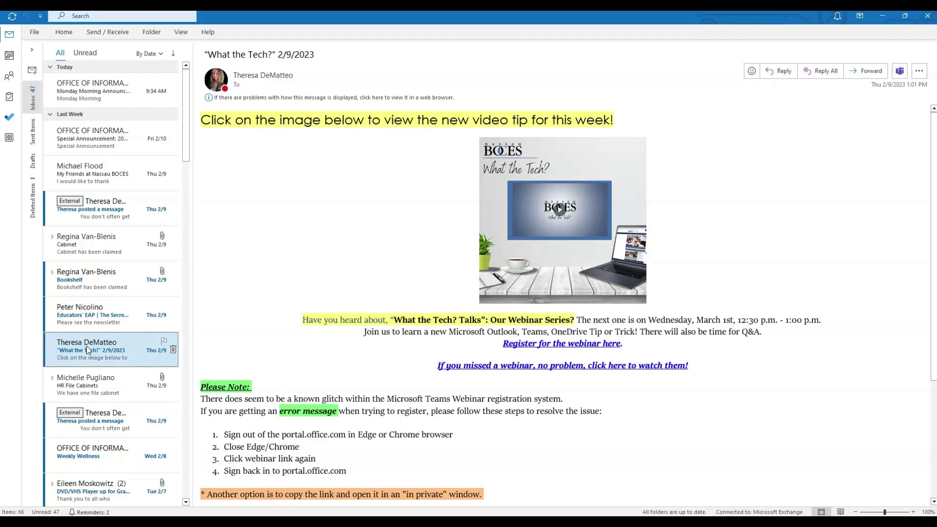
left_click(88, 359)
left_click(112, 351)
left_click(131, 345)
left_click(181, 33)
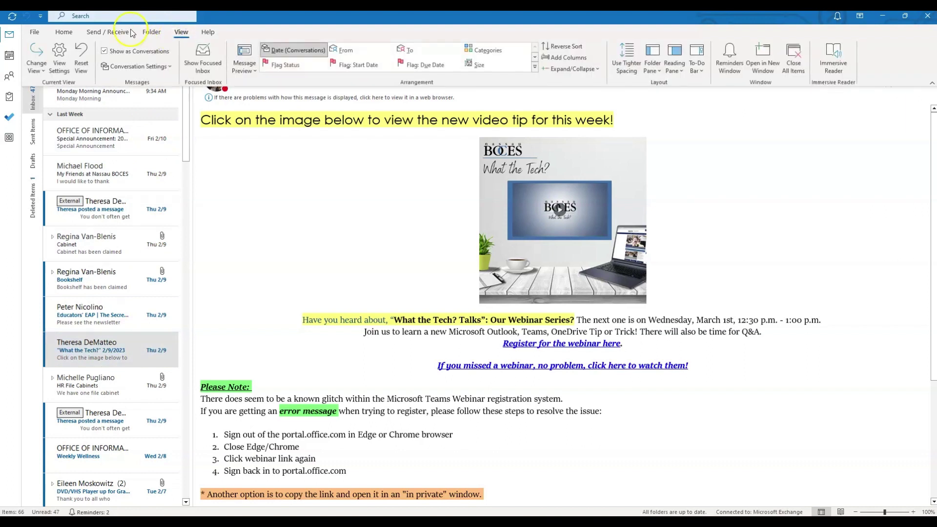
Open View Settings and its Conditional Formatting rules list.
left_click(59, 60)
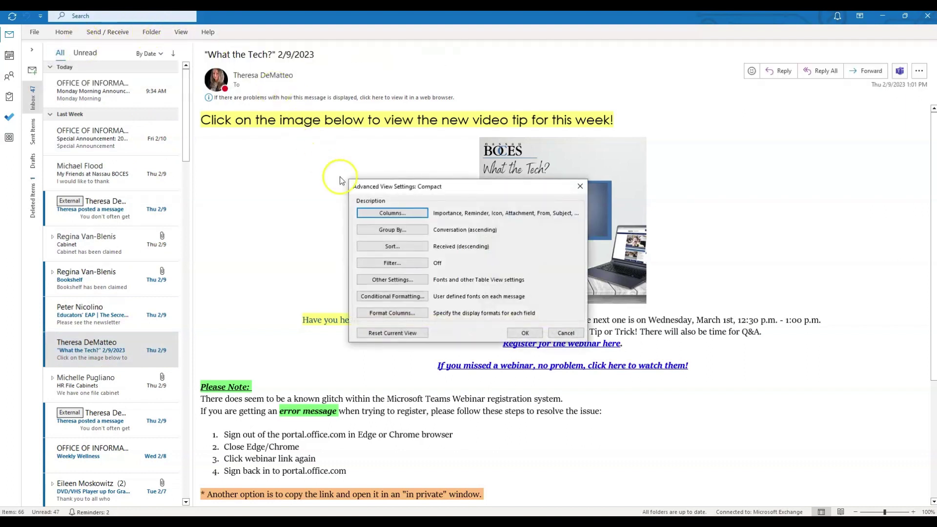
left_click(393, 296)
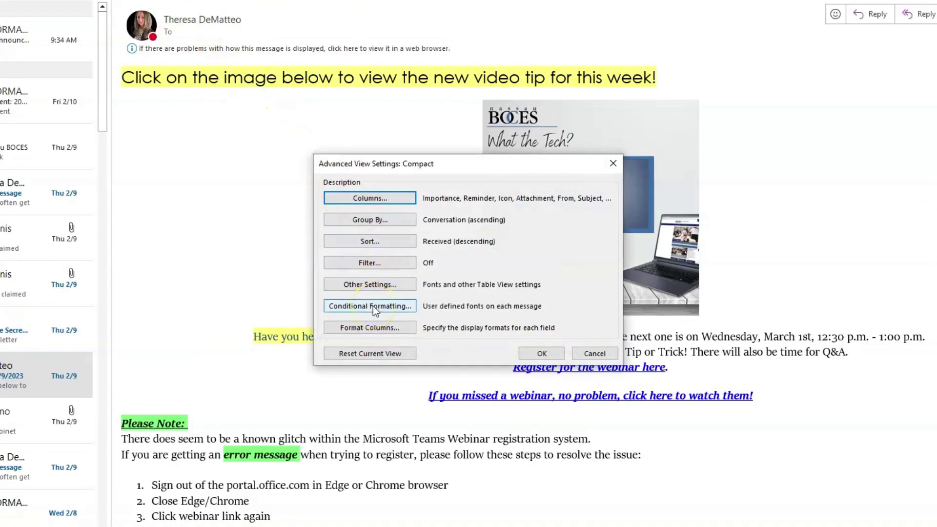
left_click(373, 306)
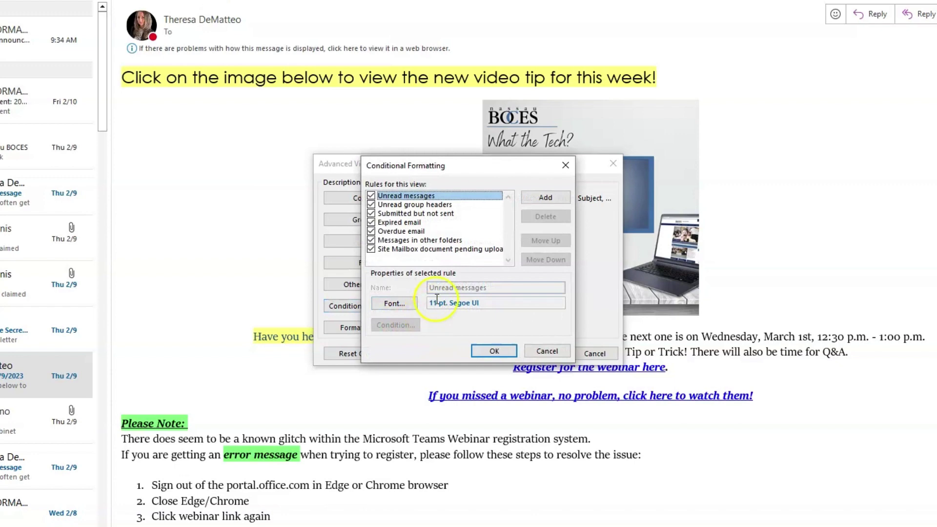
left_click(416, 196)
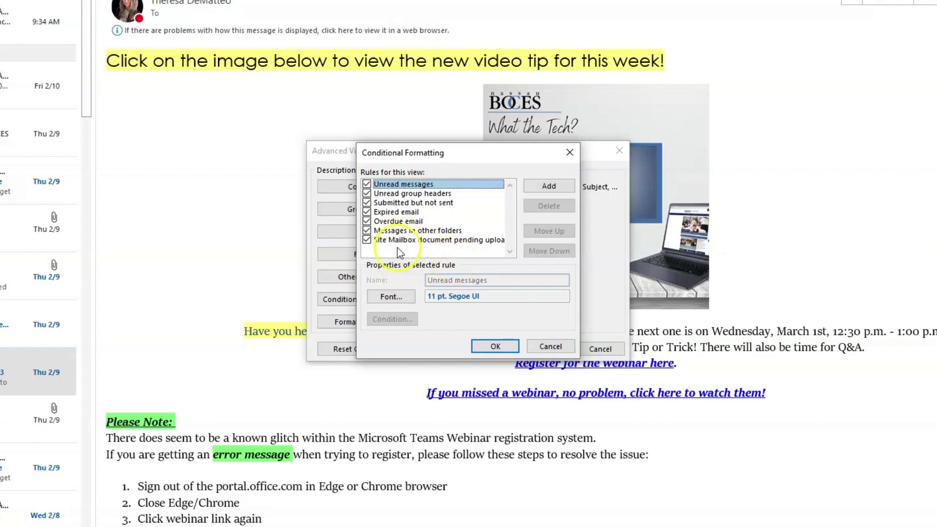
Add a new formatting rule named 'From' followed by the sender's name.
left_click(537, 187)
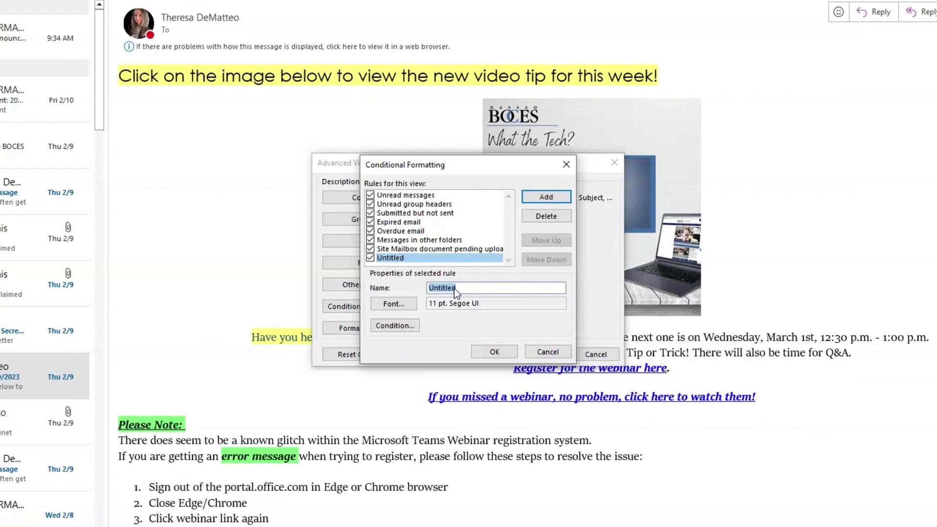
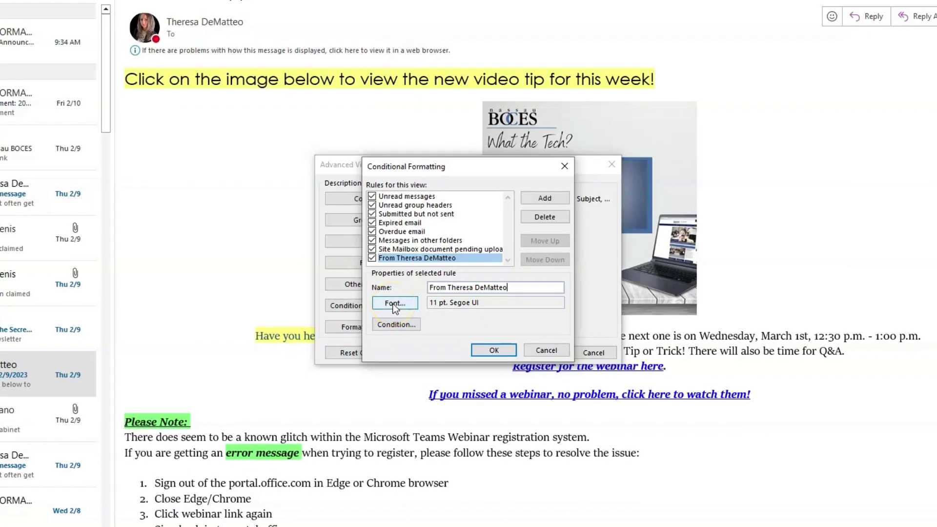
Give the rule red 14 pt Ravie lettering, then open its condition filter.
left_click(393, 304)
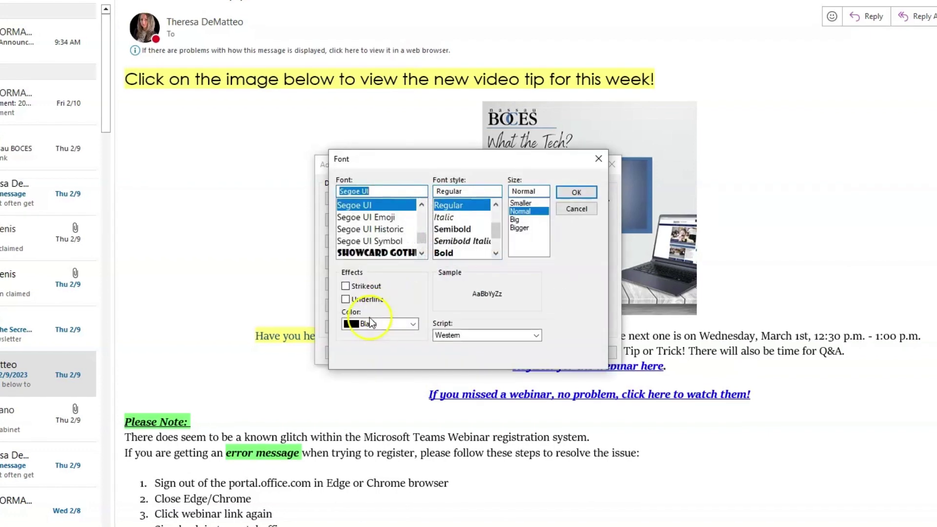
left_click(371, 325)
scroll(388, 233, "up", 3)
scroll(385, 244, "up", 3)
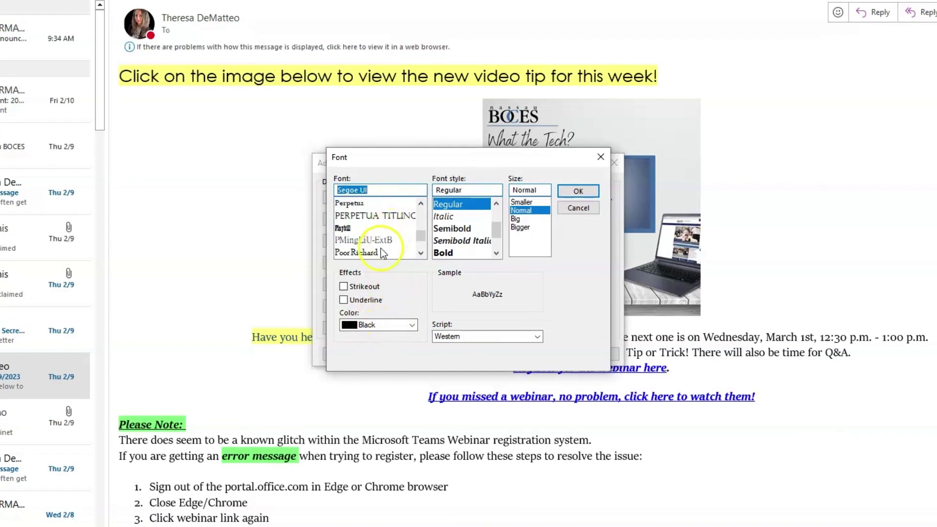
scroll(382, 232, "down", 3)
left_click(377, 216)
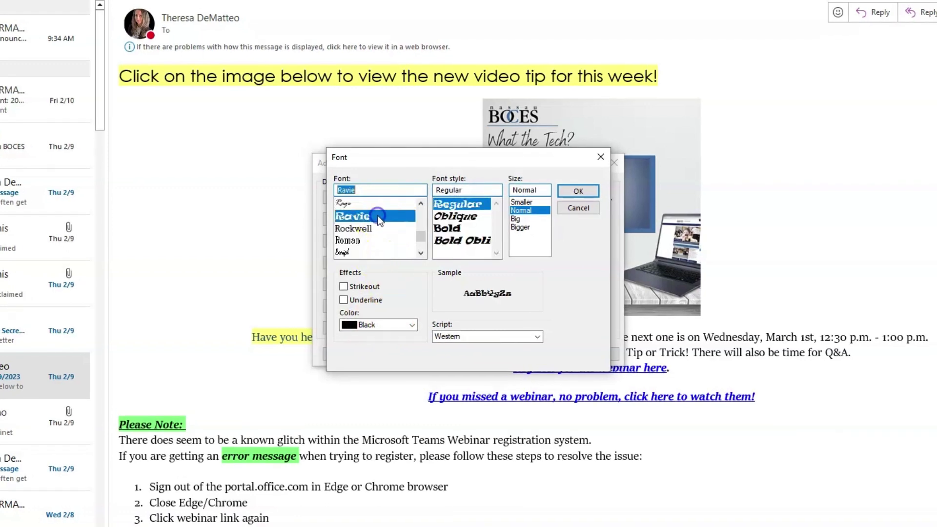
left_click(411, 325)
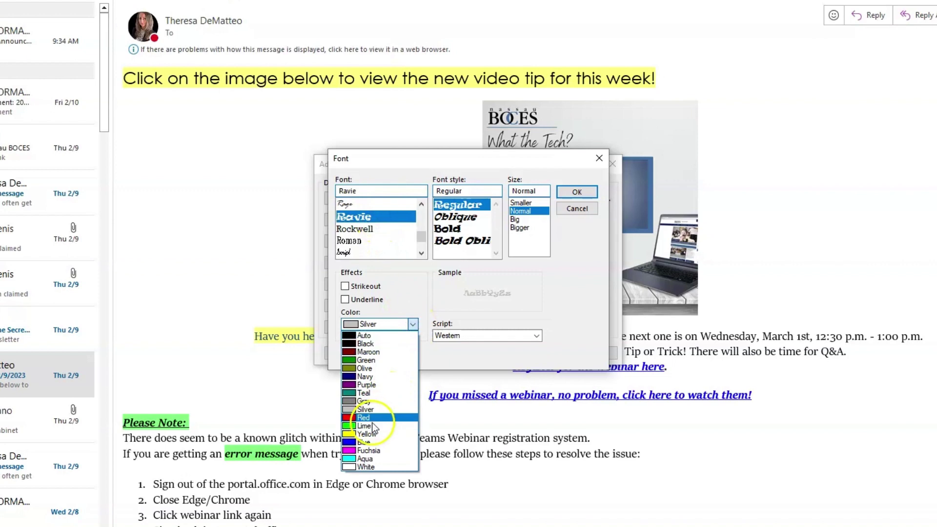
left_click(371, 417)
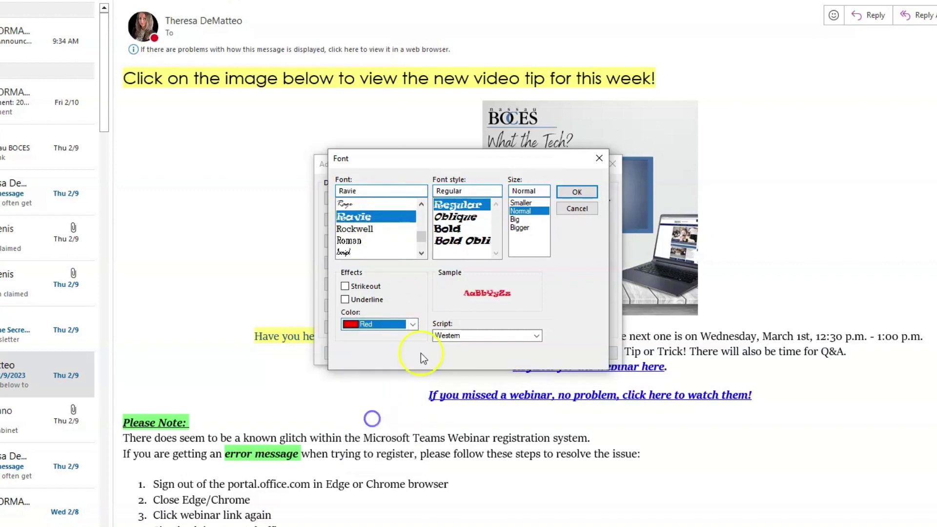
left_click(519, 228)
left_click(576, 192)
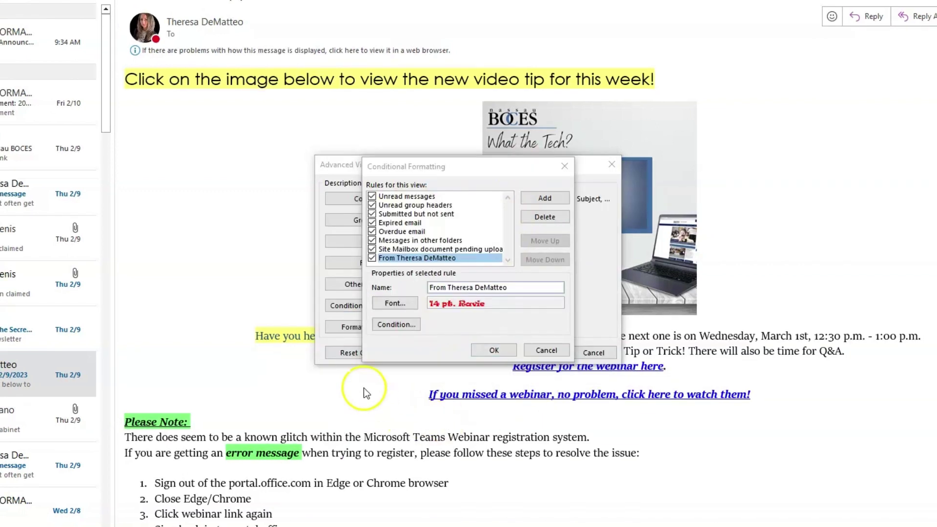
left_click(393, 325)
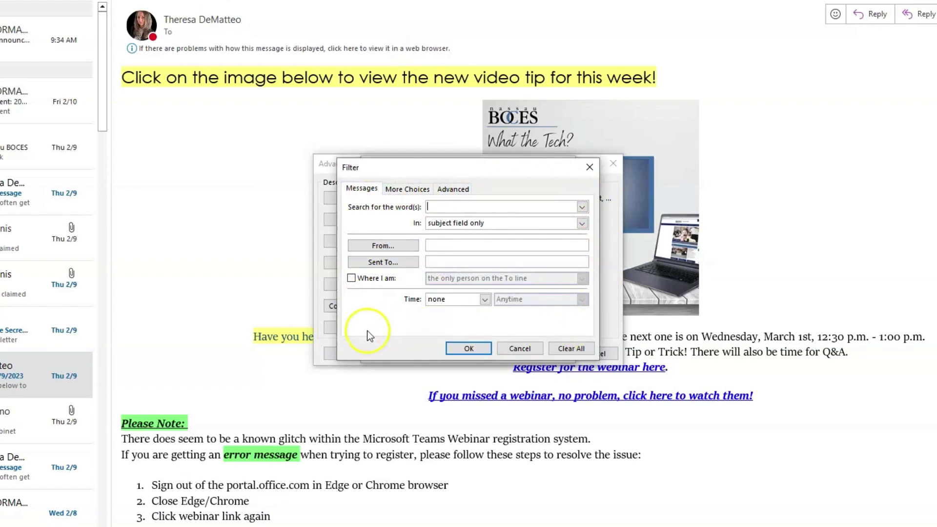
Search the address book for the sender, add them to From, and save the rule's filter.
left_click(391, 249)
left_click(432, 243)
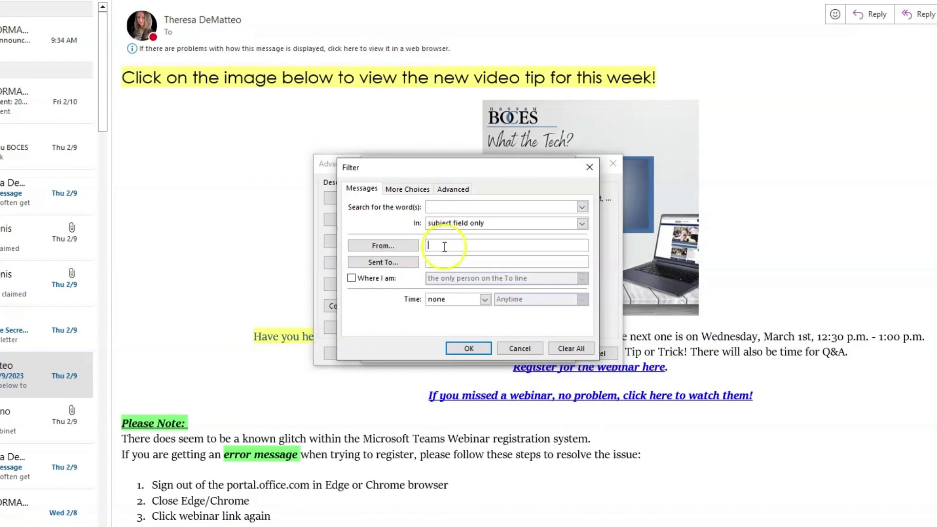
left_click(382, 245)
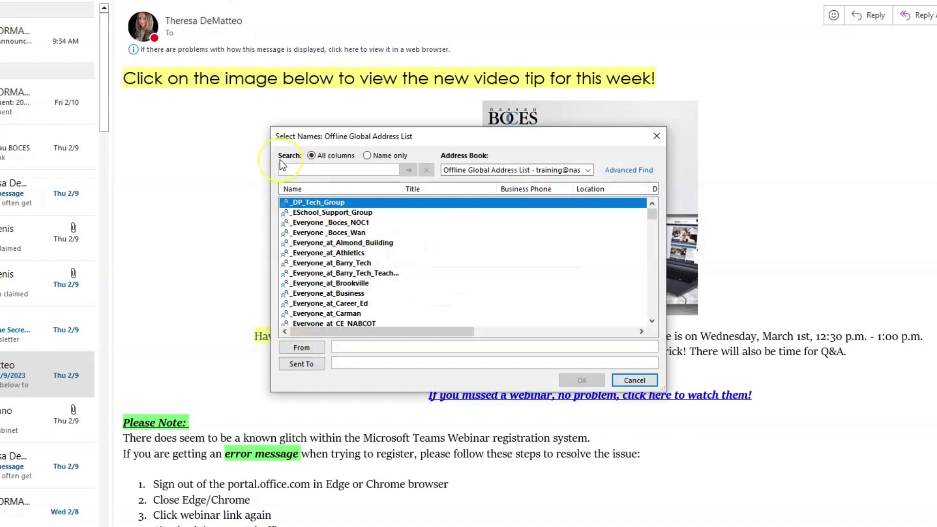
type("td")
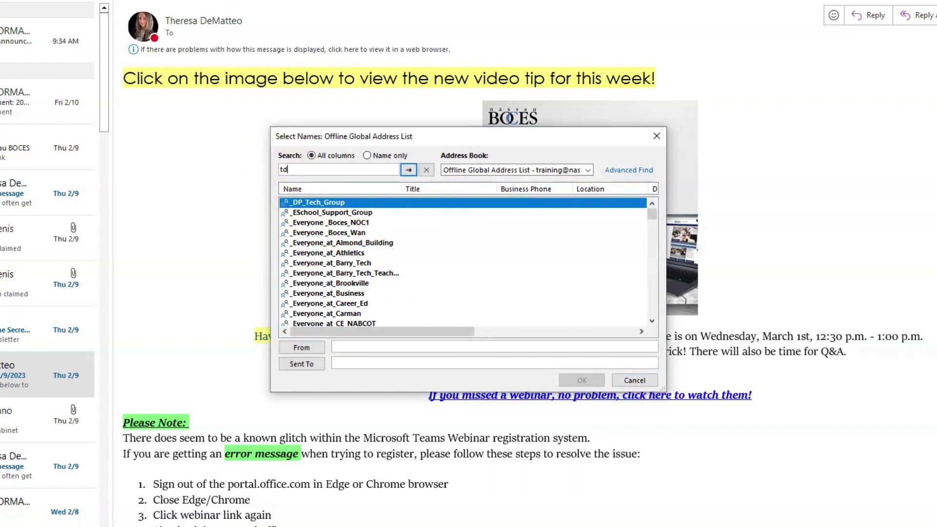
key("Return")
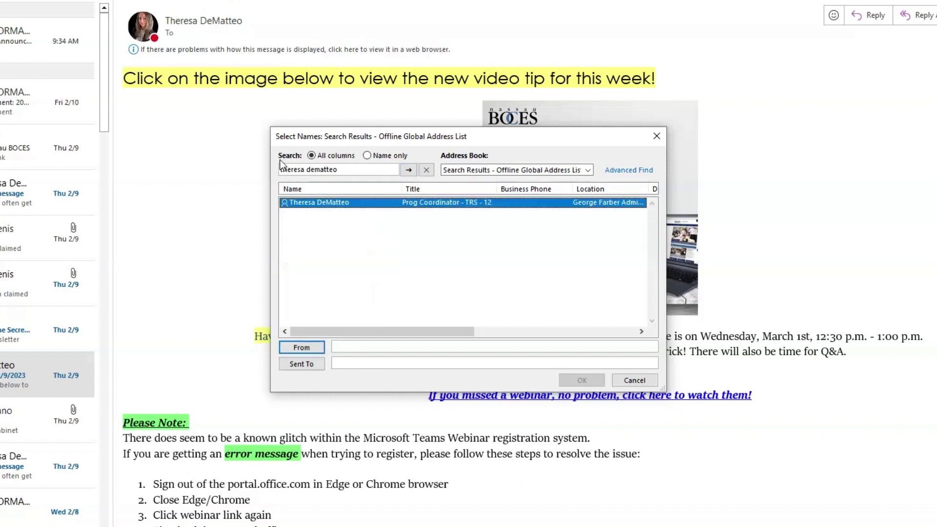
left_click(387, 202)
double_click(373, 203)
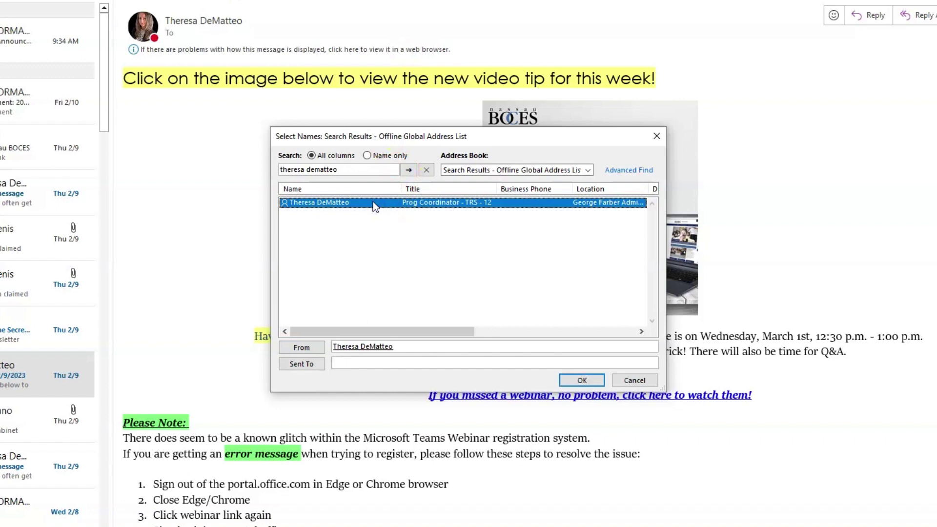
left_click(318, 349)
left_click(576, 383)
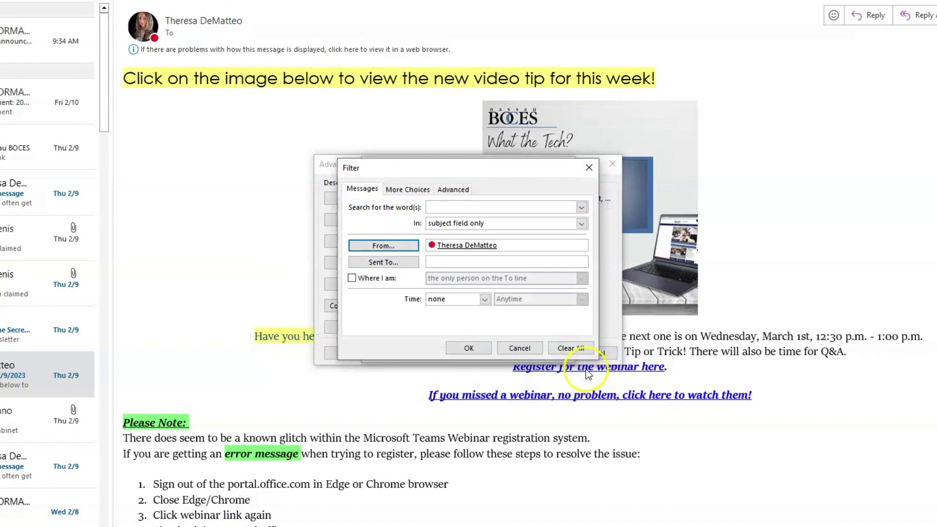
left_click(487, 351)
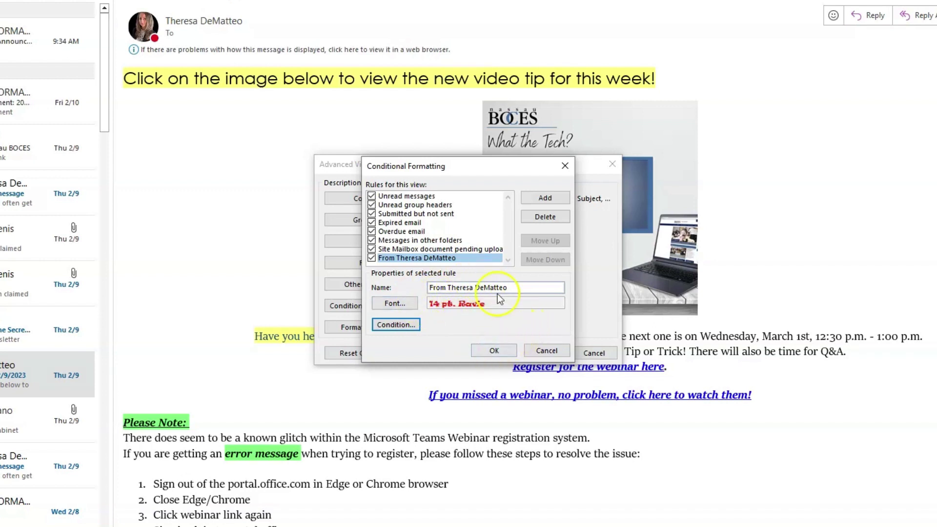
Apply the rule and view settings, then scroll the inbox to check the sender's mail in red Ravie.
left_click(488, 350)
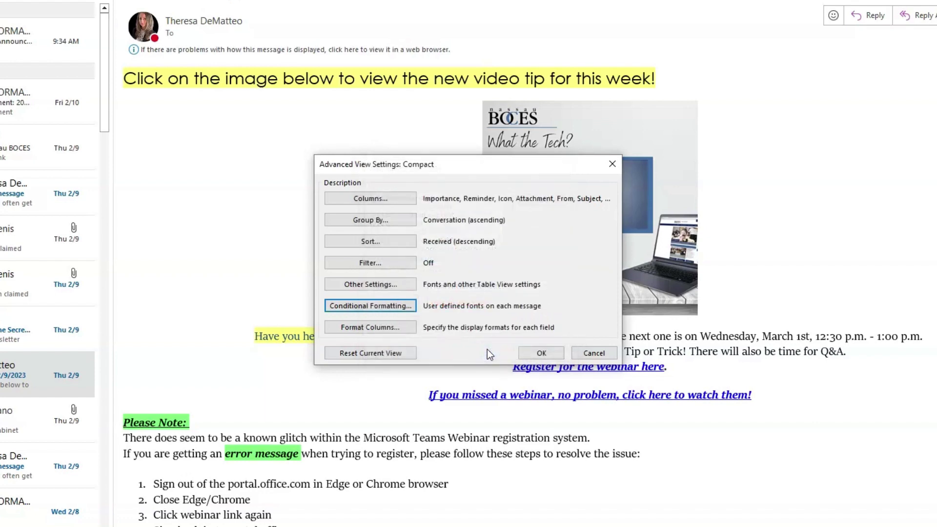
left_click(545, 356)
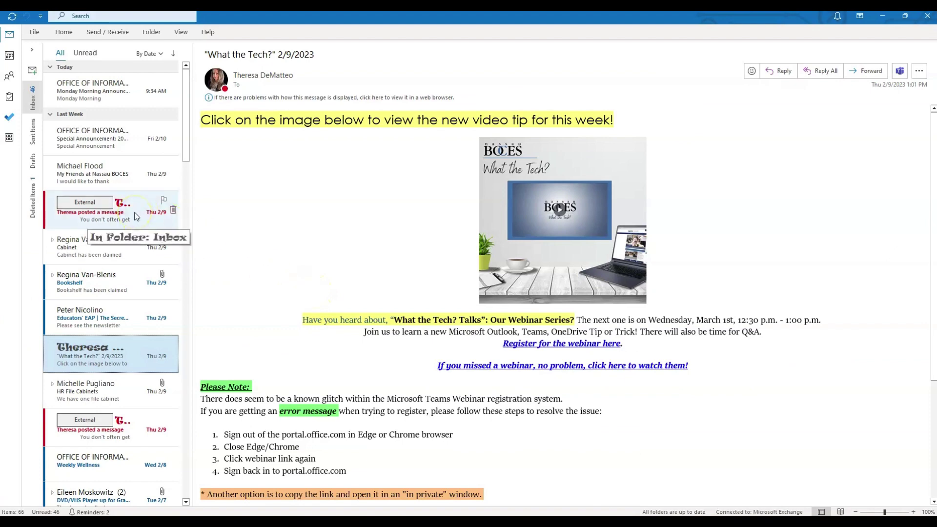
scroll(134, 220, "down", 5)
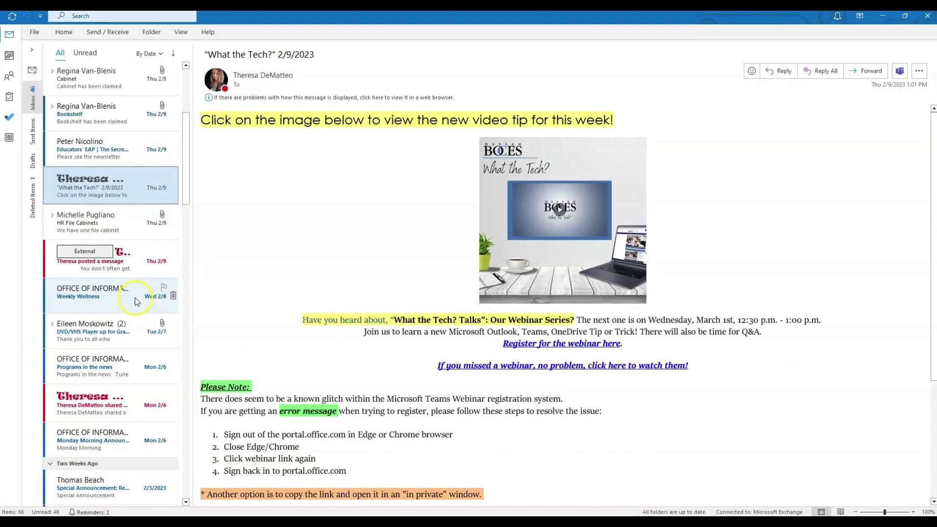
scroll(135, 300, "down", 4)
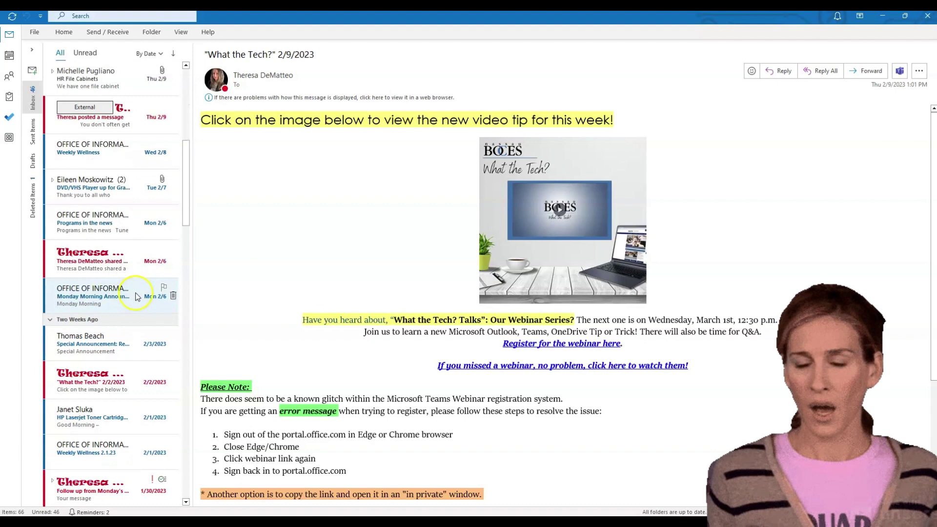
scroll(135, 296, "down", 2)
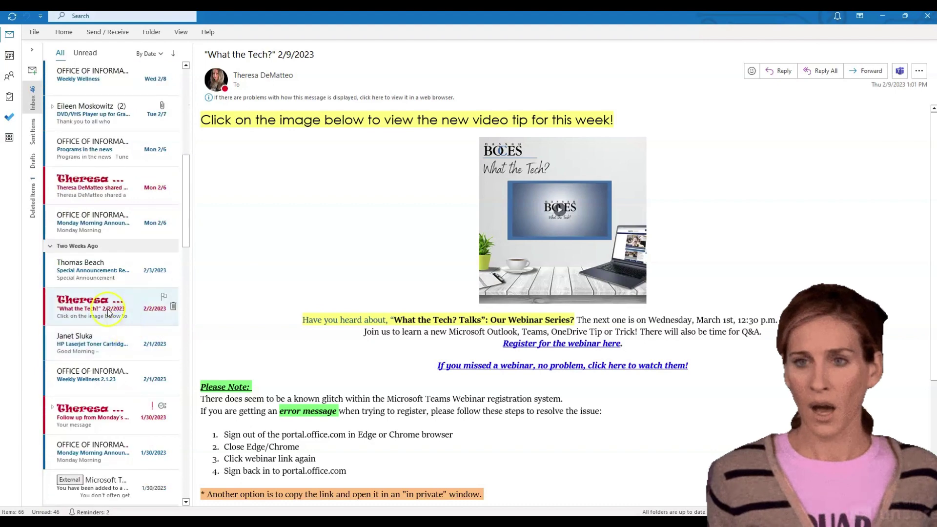
scroll(108, 314, "down", 1)
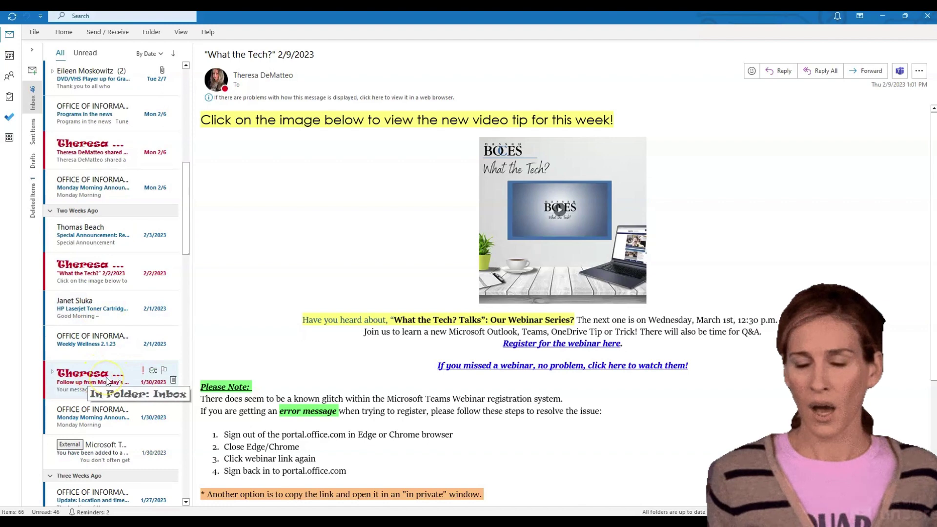
scroll(107, 377, "up", 5)
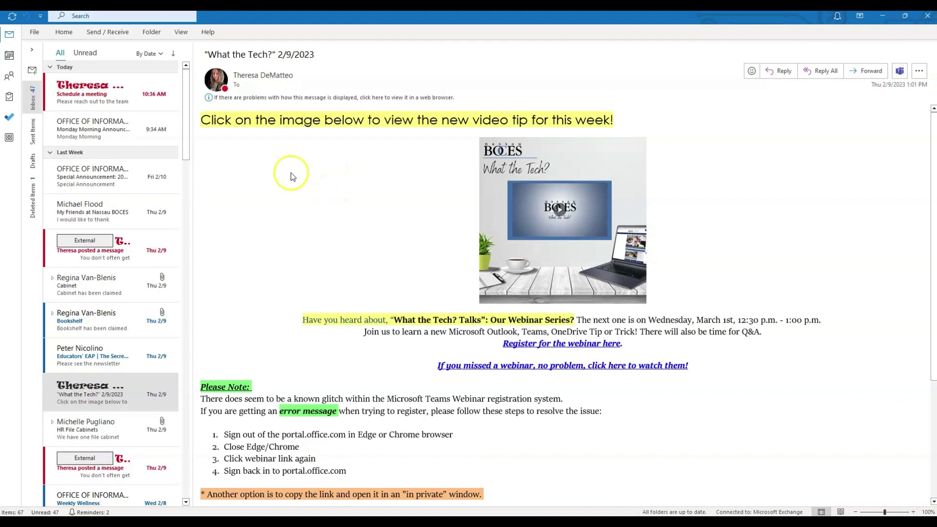
Flag the Schedule a meeting email for follow-up today so it appears in Tasks.
mouse_move(163, 83)
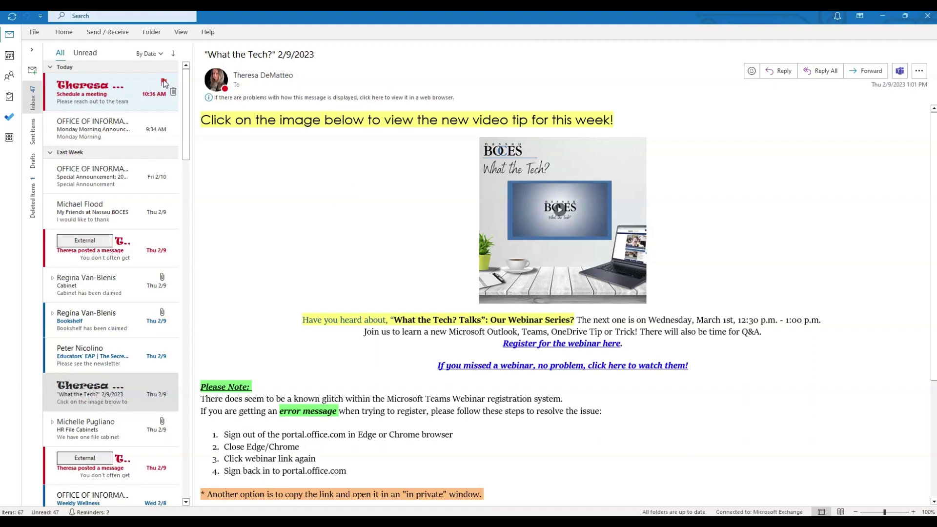
right_click(164, 83)
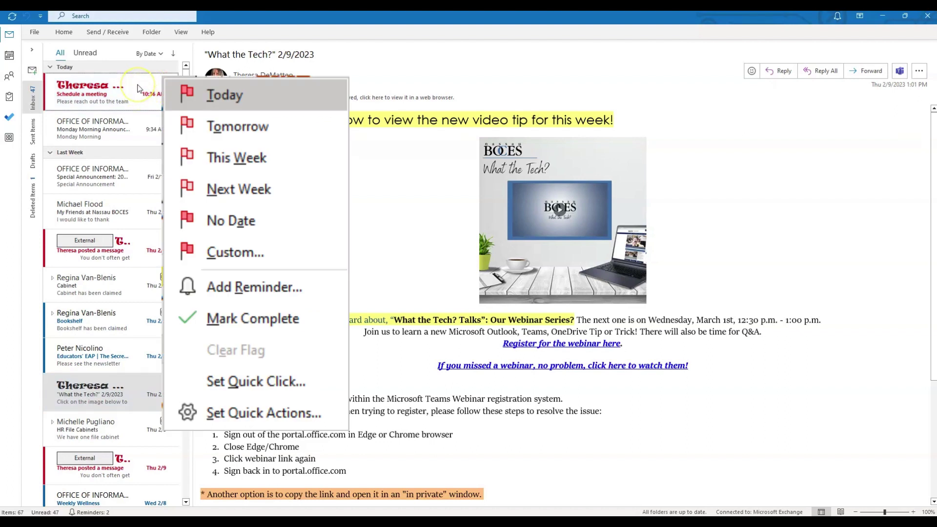
left_click(138, 88)
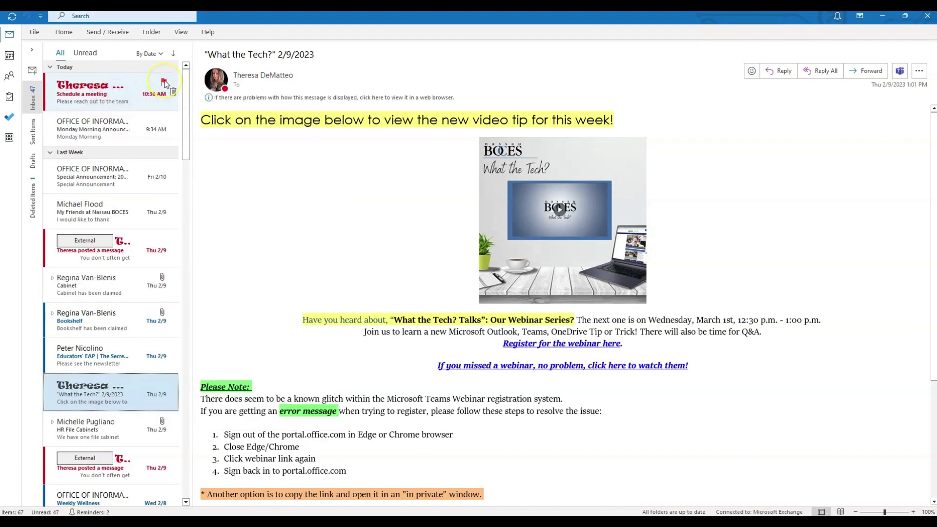
left_click(100, 89)
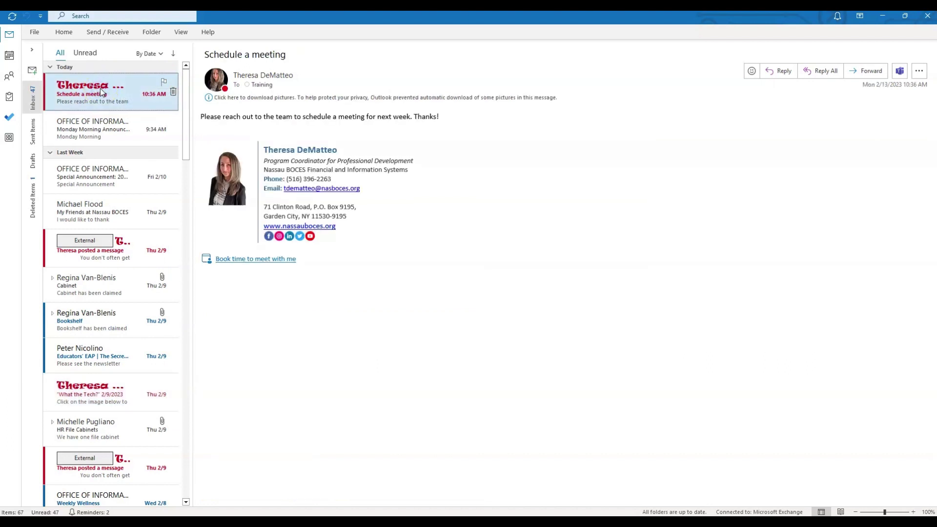
left_click(128, 93)
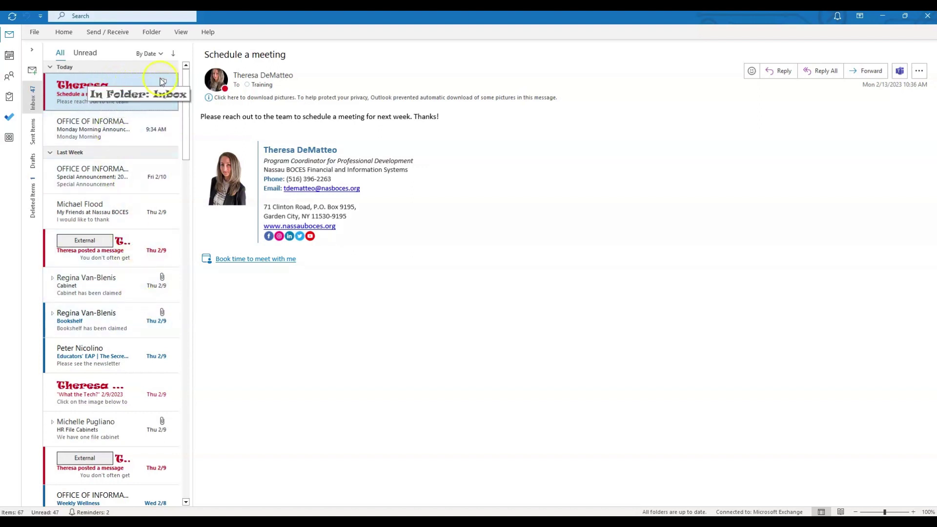
left_click(164, 81)
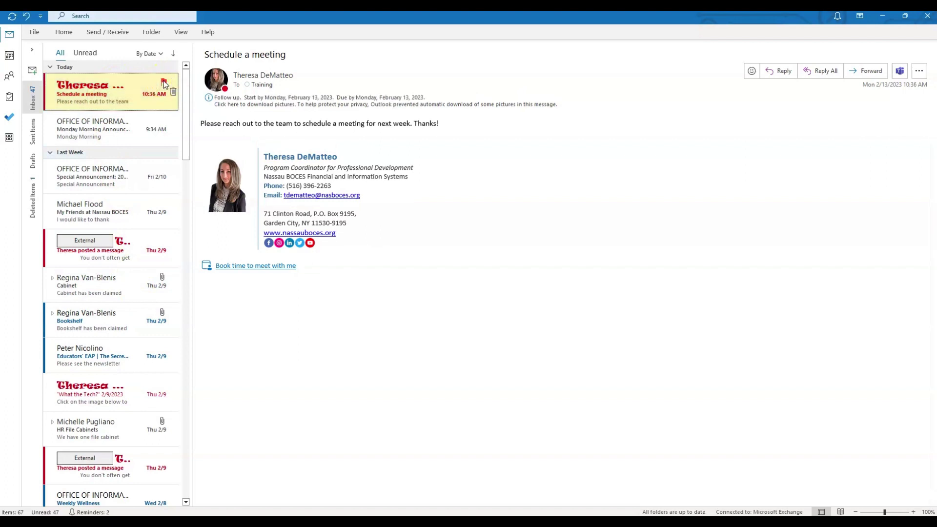
right_click(116, 89)
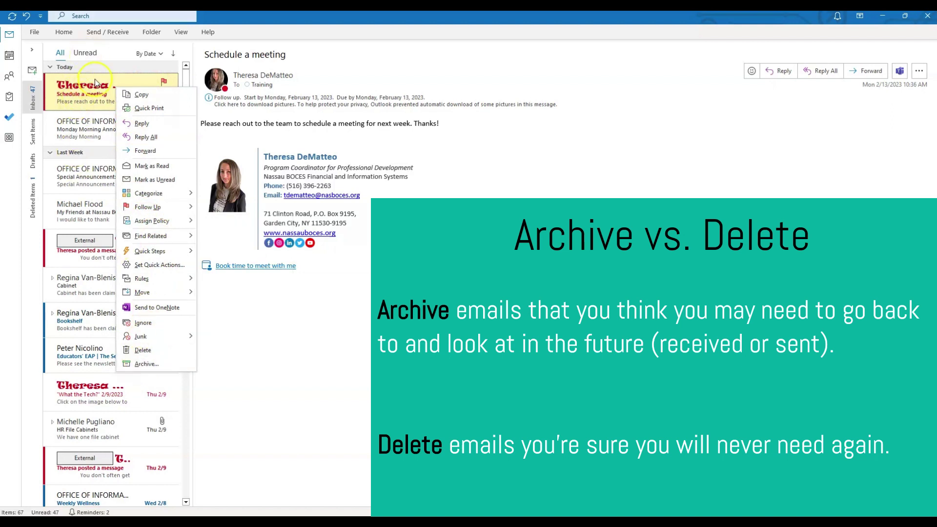
left_click(63, 32)
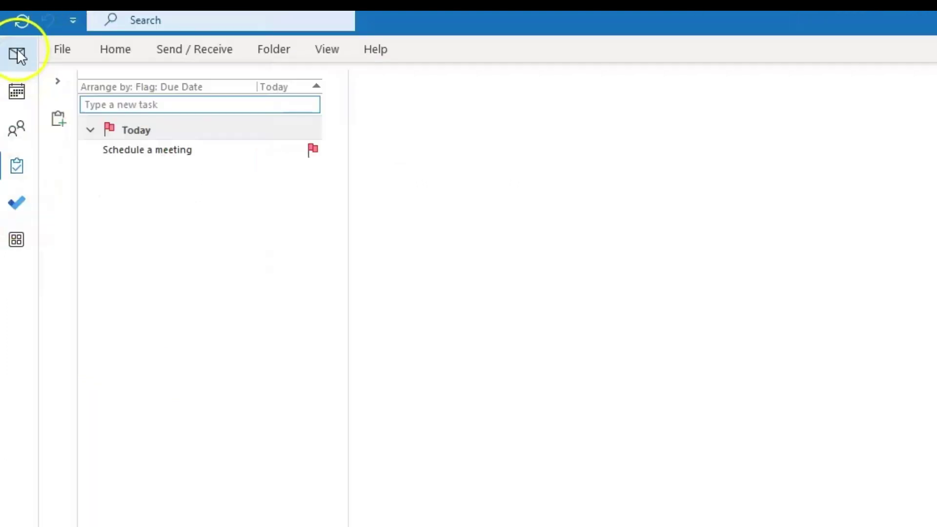
Open the Schedule a meeting task's details in Tasks.
mouse_move(14, 168)
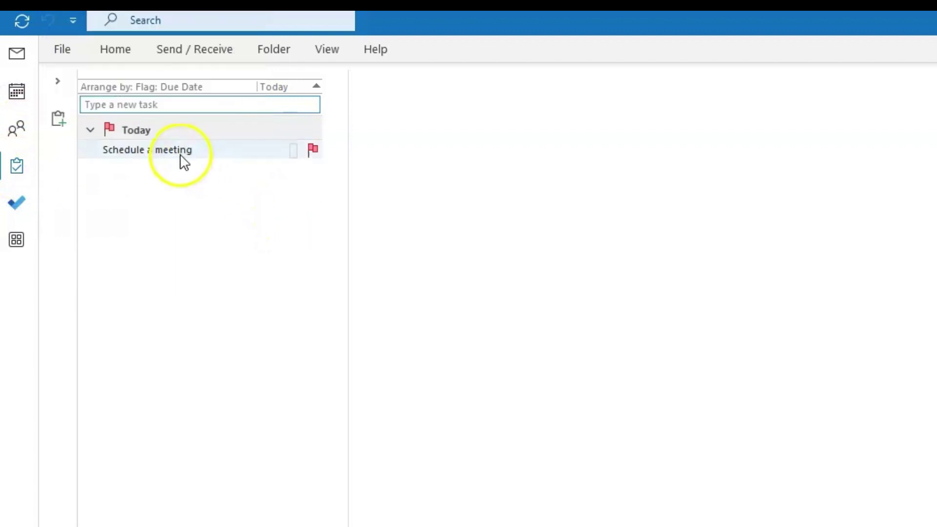
left_click(182, 155)
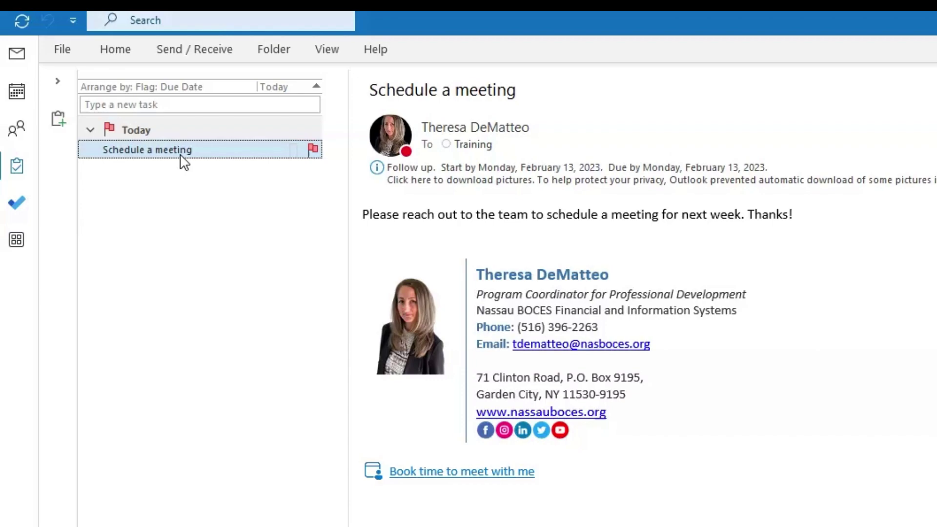
left_click(132, 151)
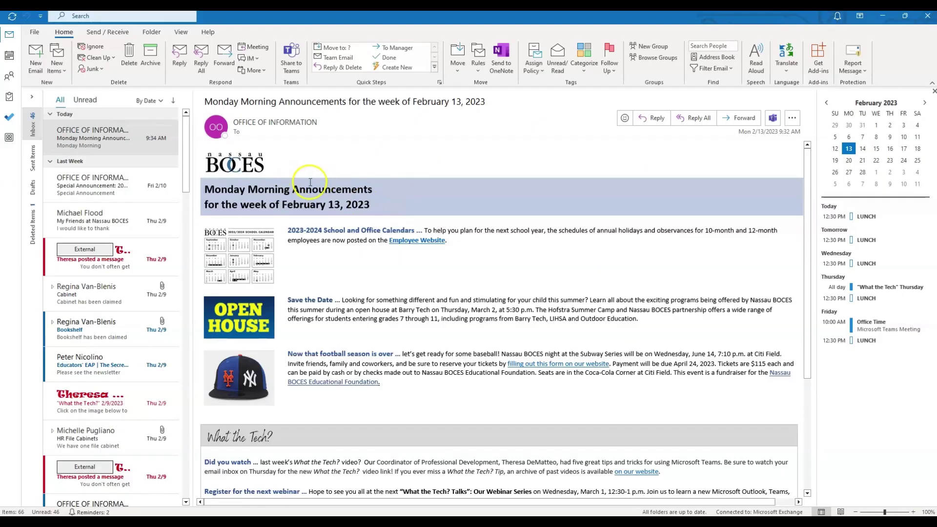
Return to the Inbox mail view and bring up the View tab.
left_click(11, 99)
mouse_move(10, 99)
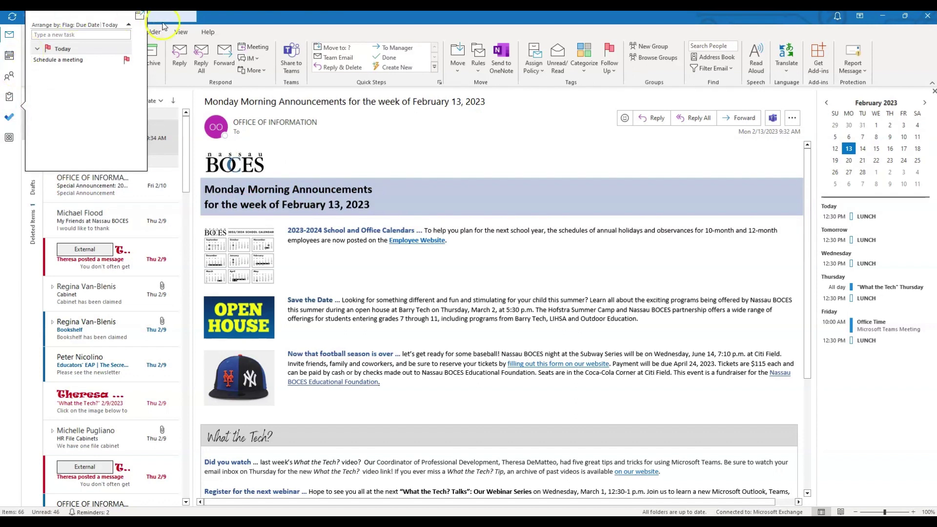
left_click(181, 33)
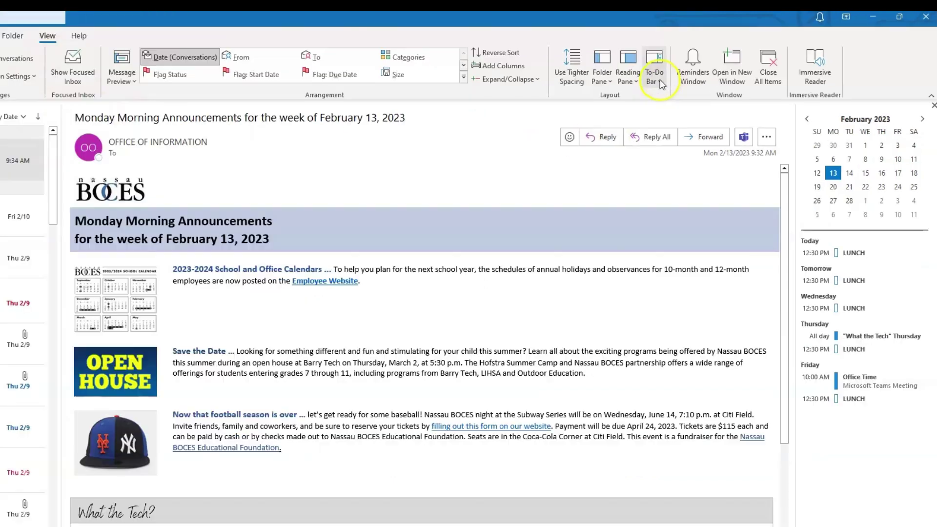
Show Tasks in the To-Do Bar so the flagged Schedule a meeting task appears under Today.
left_click(702, 72)
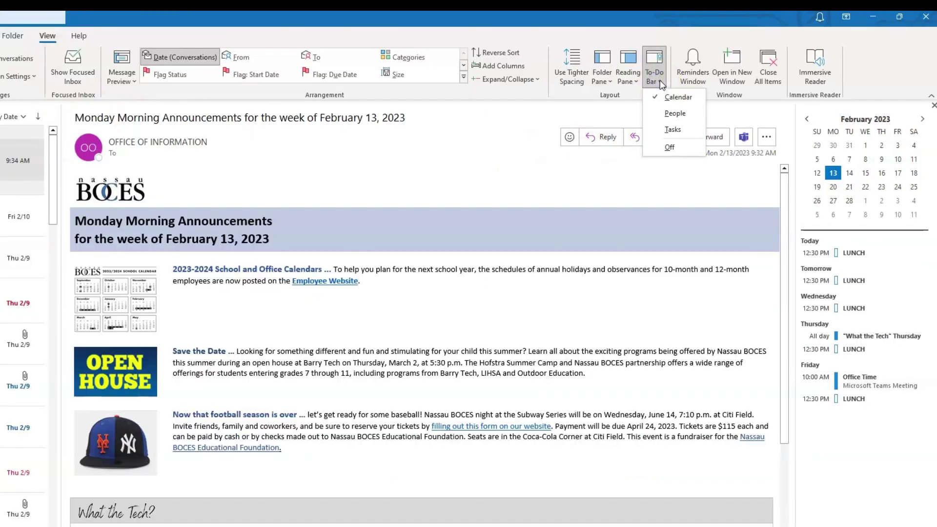
left_click(661, 129)
left_click(676, 132)
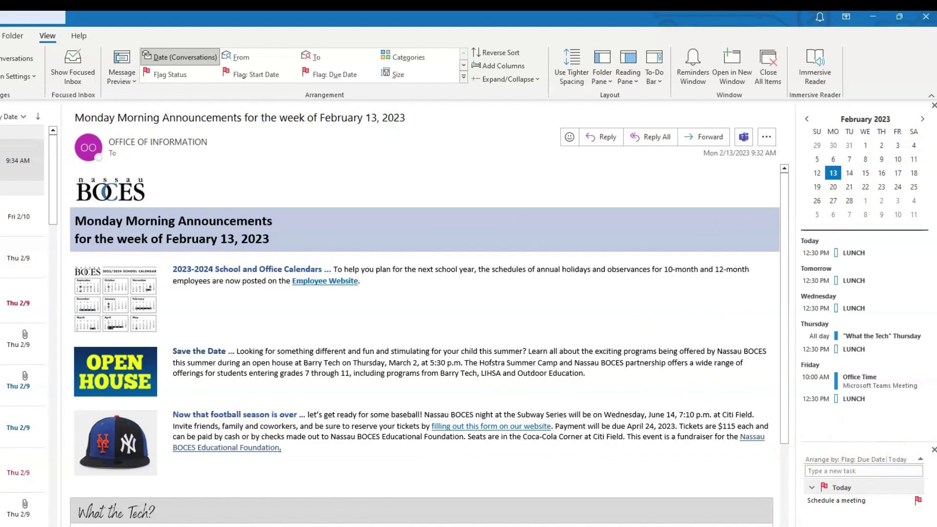
left_click(900, 502)
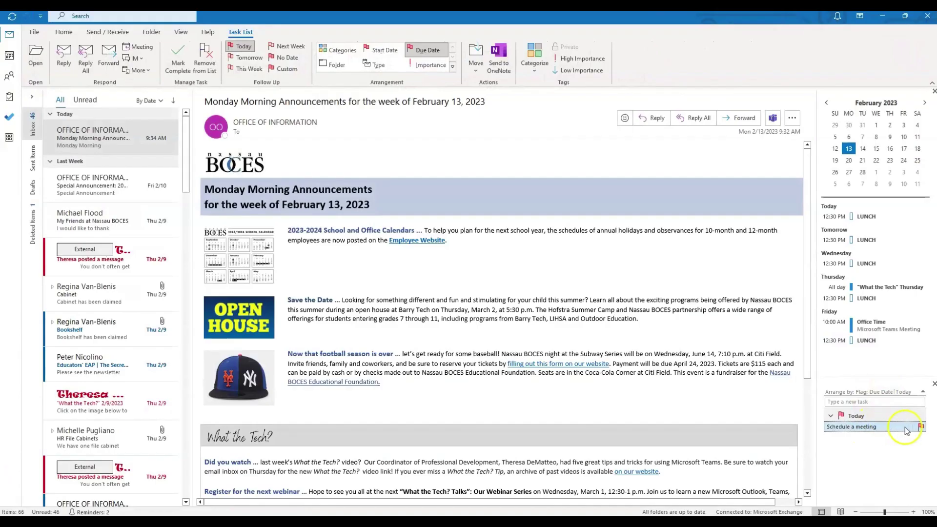
mouse_move(888, 427)
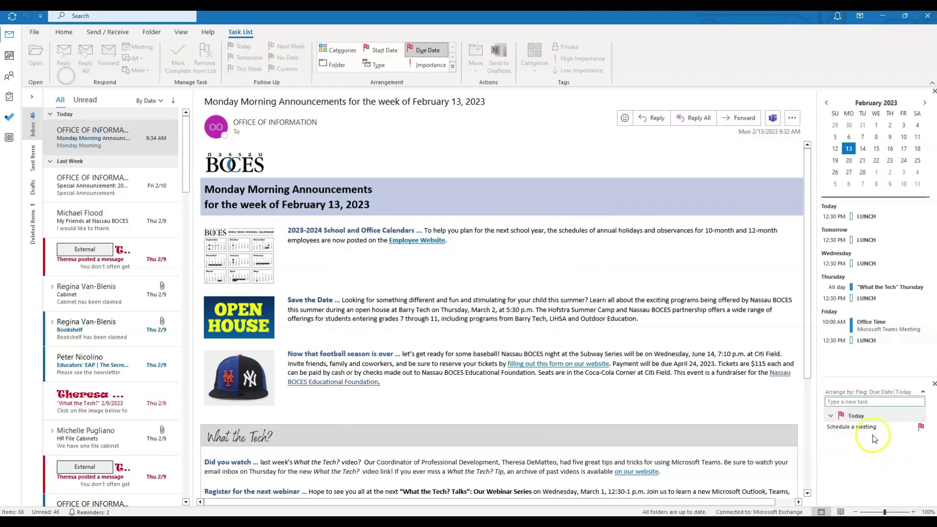
Mark Schedule a meeting complete from the Tasks To-Do List, then return to the inbox.
left_click(867, 428)
right_click(868, 428)
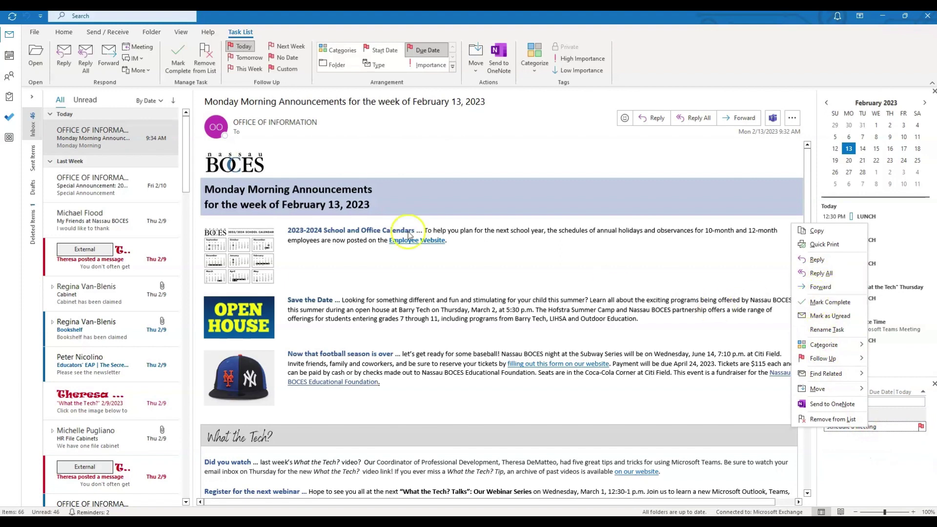
left_click(9, 97)
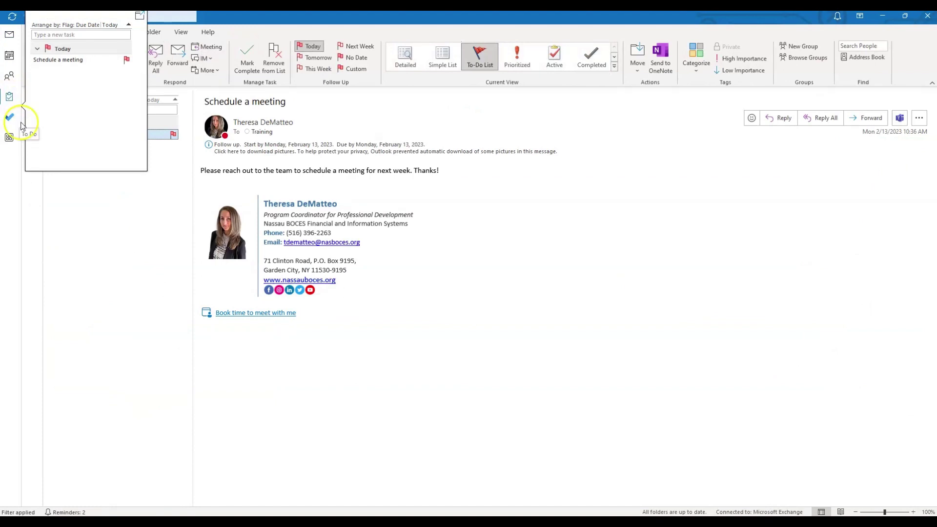
left_click(85, 139)
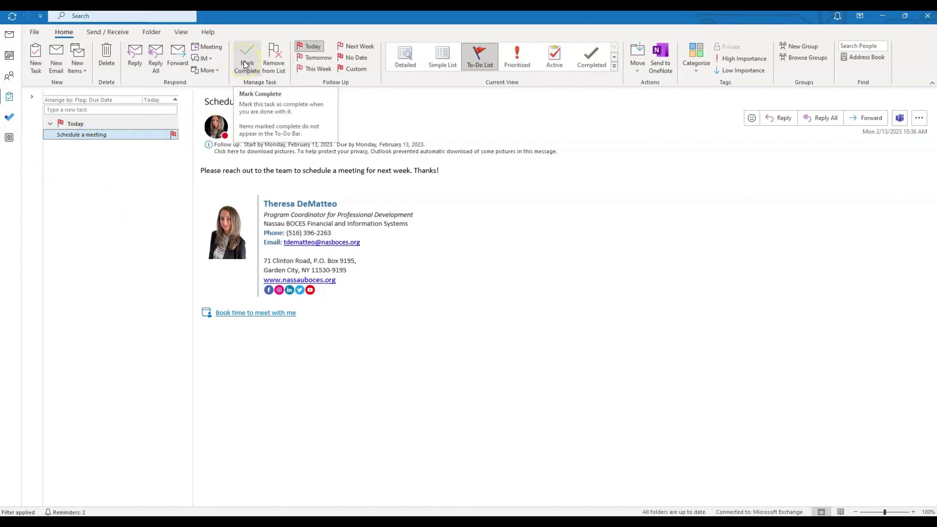
left_click(246, 65)
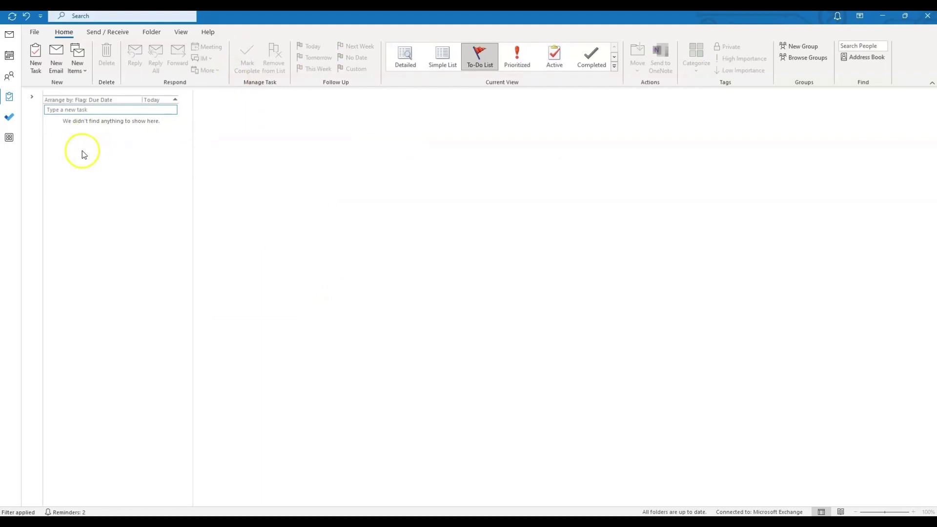
key("ctrl+1")
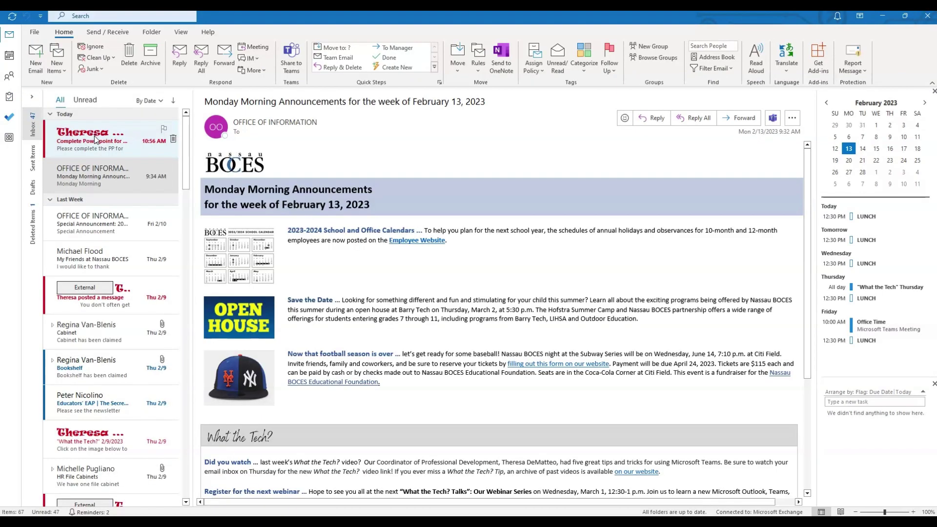
Drag the Complete Powerpoint for Monday email onto Calendar to create an appointment for Mon 2/13/2023, 11:30 AM.
left_click(96, 139)
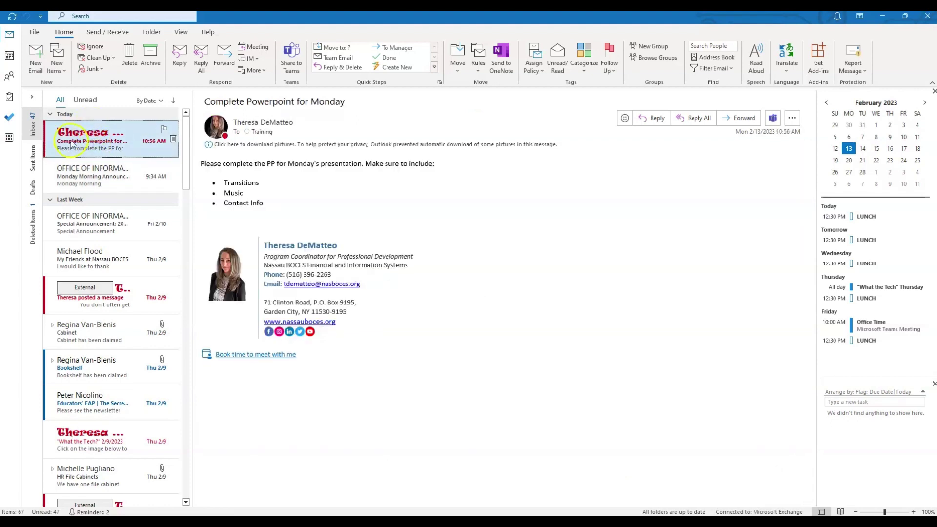
left_click(90, 140)
mouse_move(13, 60)
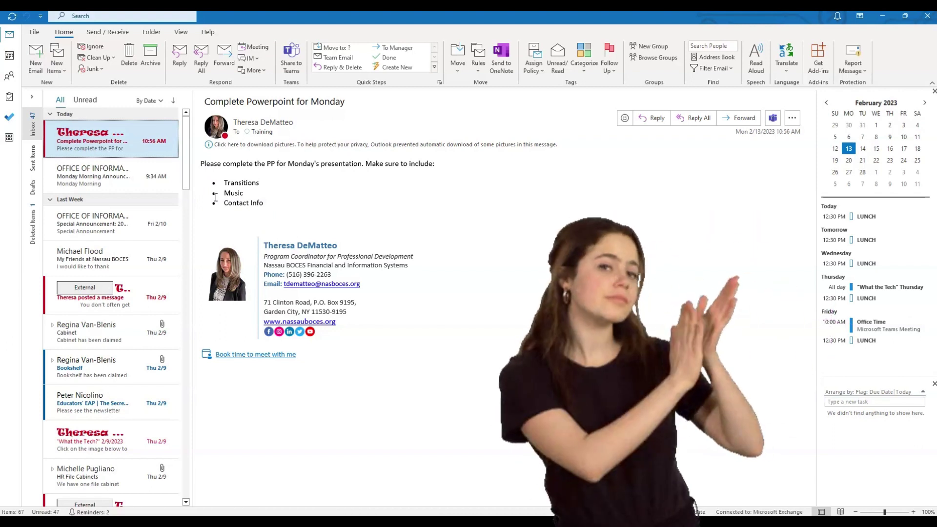
left_click(223, 197)
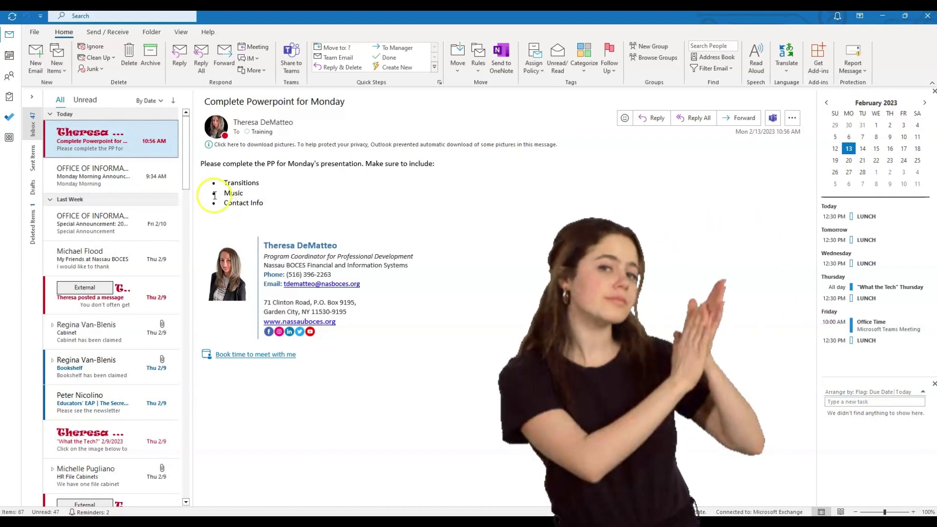
left_click(115, 142)
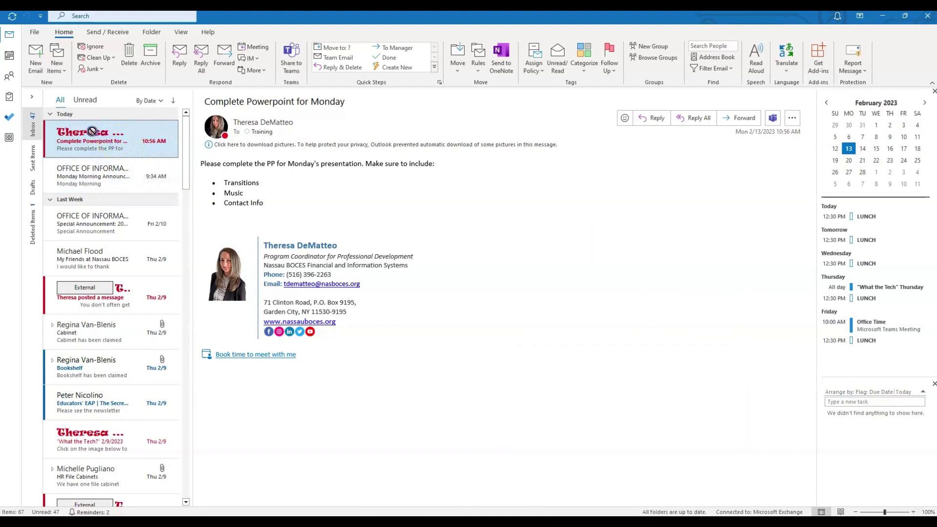
left_click_drag(66, 111, 9, 56)
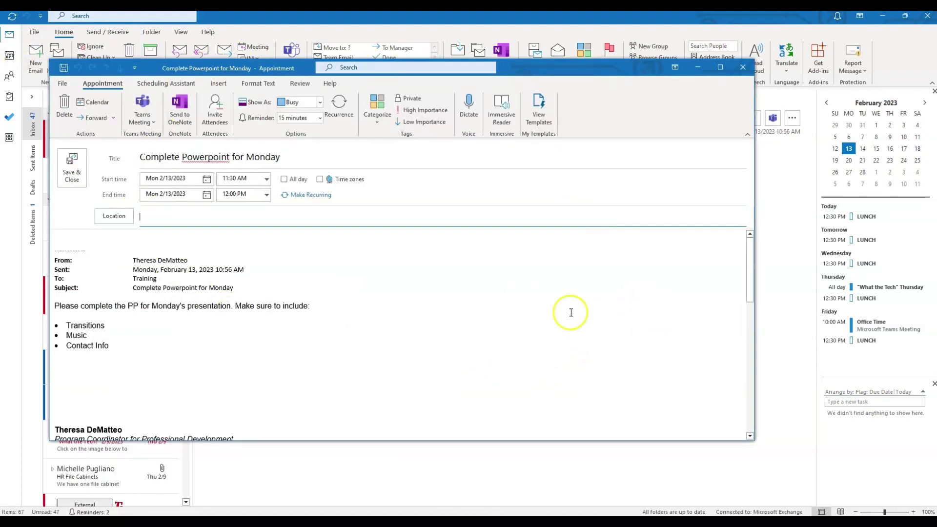
Extend the appointment to end at 2:00 PM using the Scheduling Assistant, then save and close it.
scroll(503, 350, "down", 8)
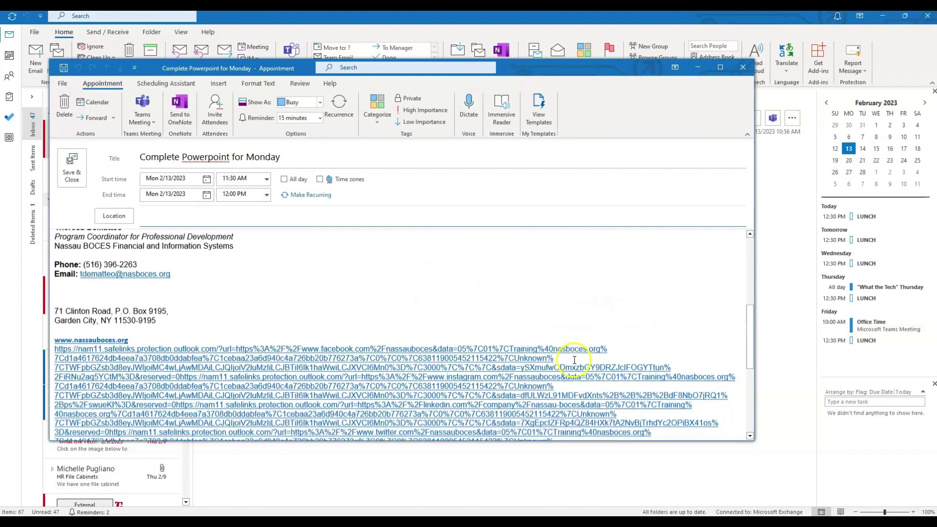
scroll(512, 358, "up", 2)
scroll(511, 357, "up", 4)
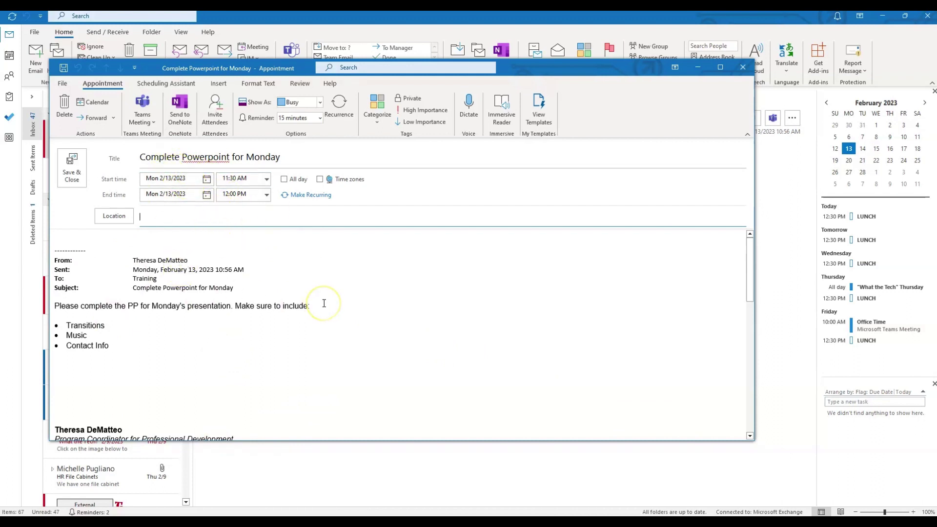
left_click(159, 86)
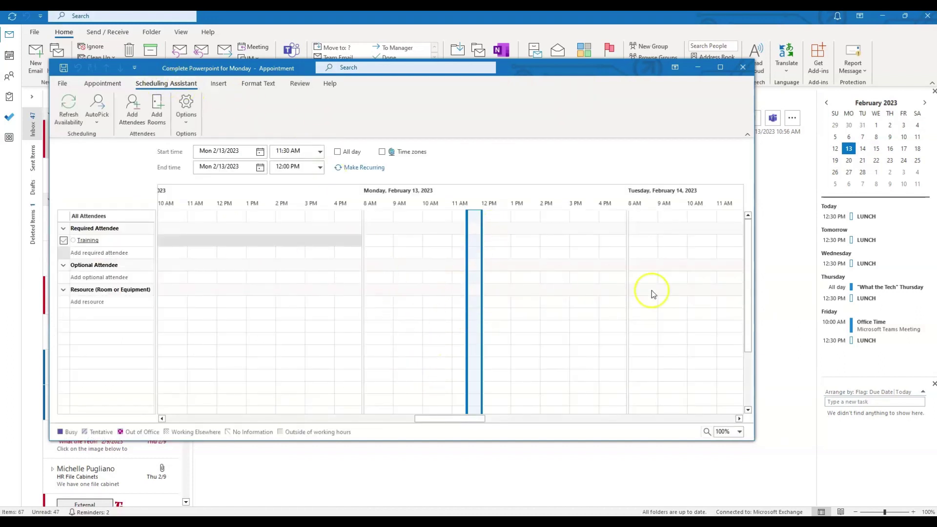
mouse_move(424, 420)
left_mouse_down()
mouse_move(435, 421)
mouse_move(426, 420)
left_mouse_up()
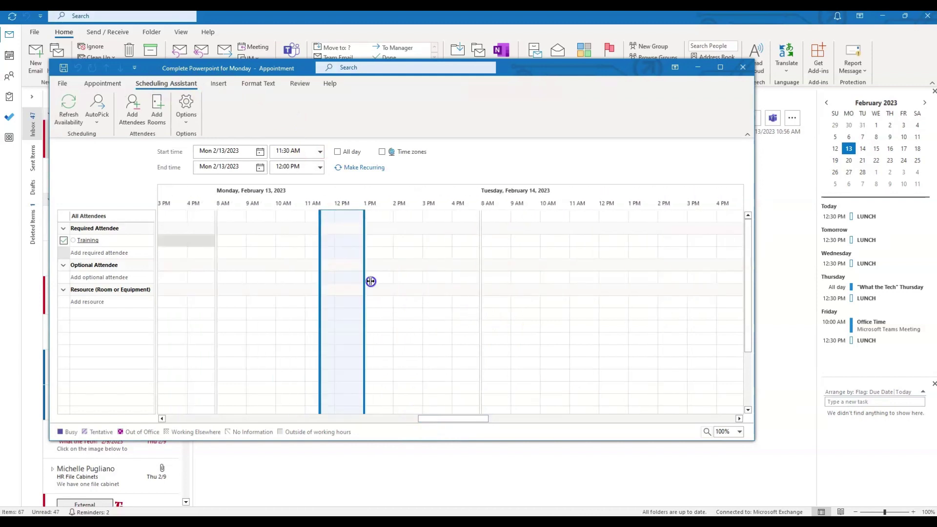
left_click_drag(371, 281, 392, 283)
left_click(102, 83)
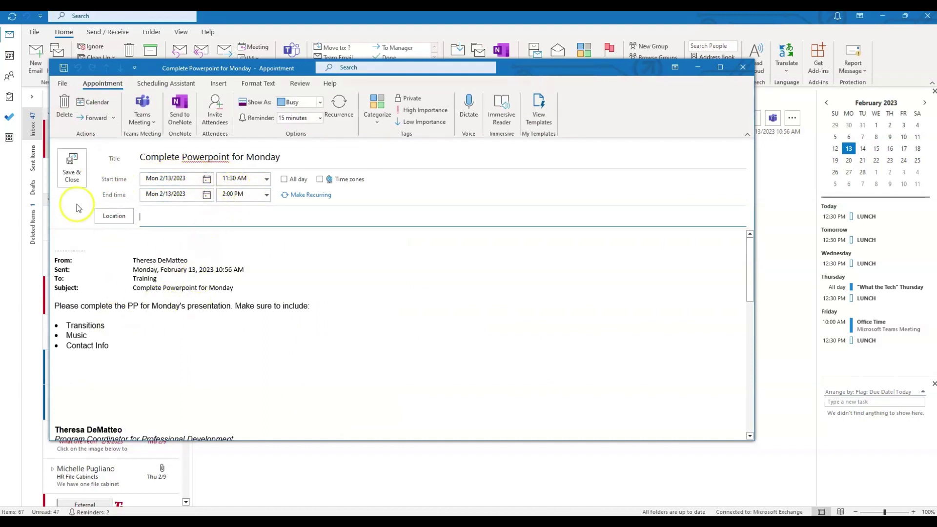
left_click(72, 172)
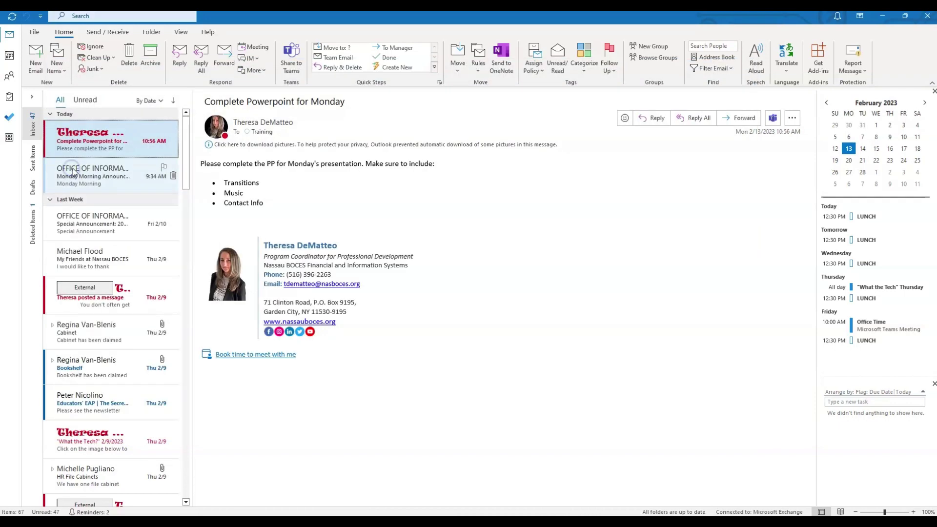
Check the new appointment in Calendar, then archive the Complete Powerpoint for Monday email.
key("ctrl+2")
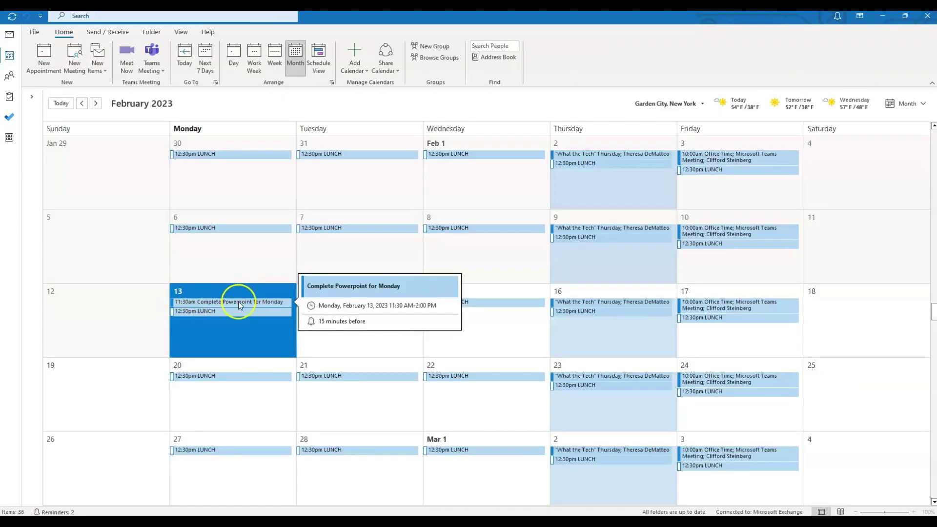
key("ctrl+1")
right_click(100, 139)
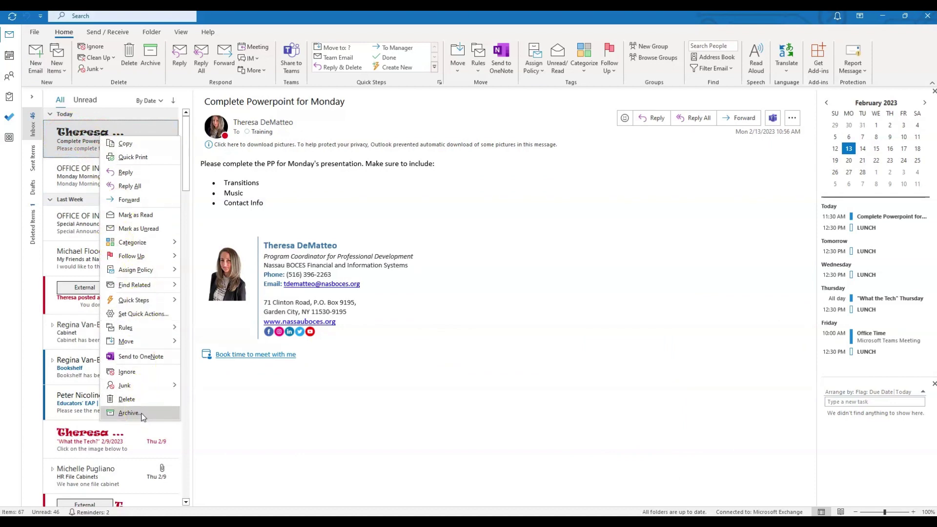
left_click(129, 412)
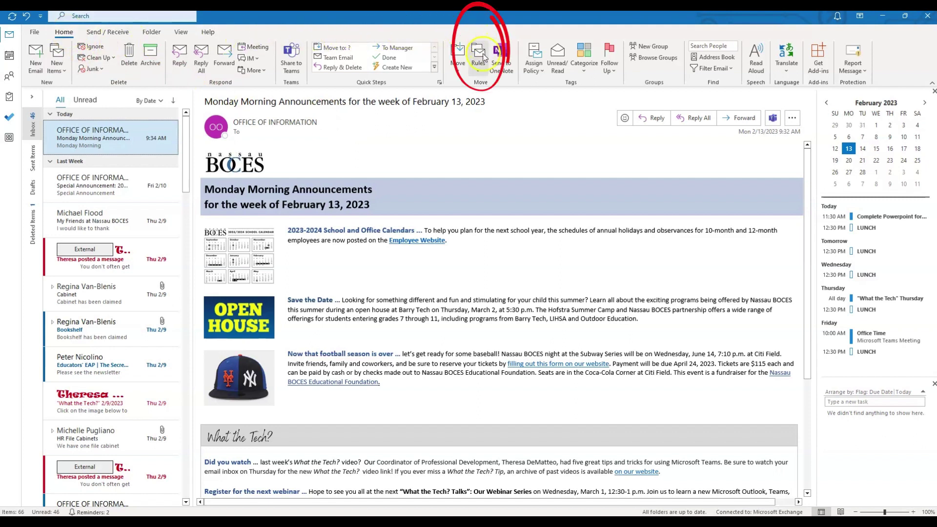
Create a rule always moving OFFICE OF INFORMATION mail into a new Inbox subfolder named OOI.
left_click(479, 68)
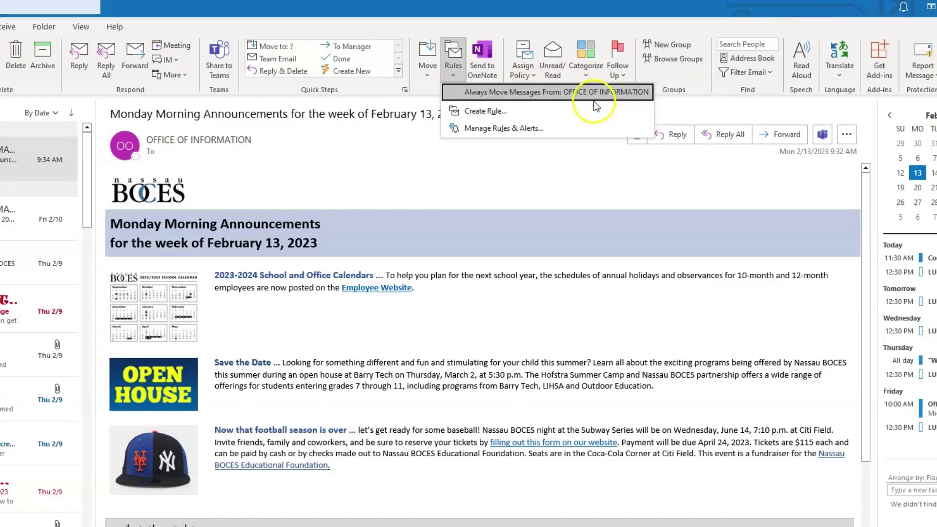
left_click(487, 90)
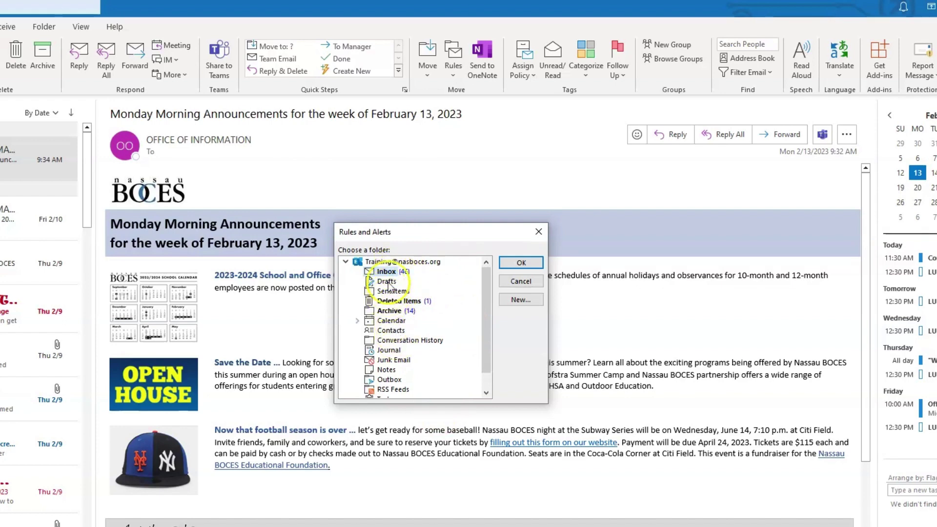
left_click(515, 302)
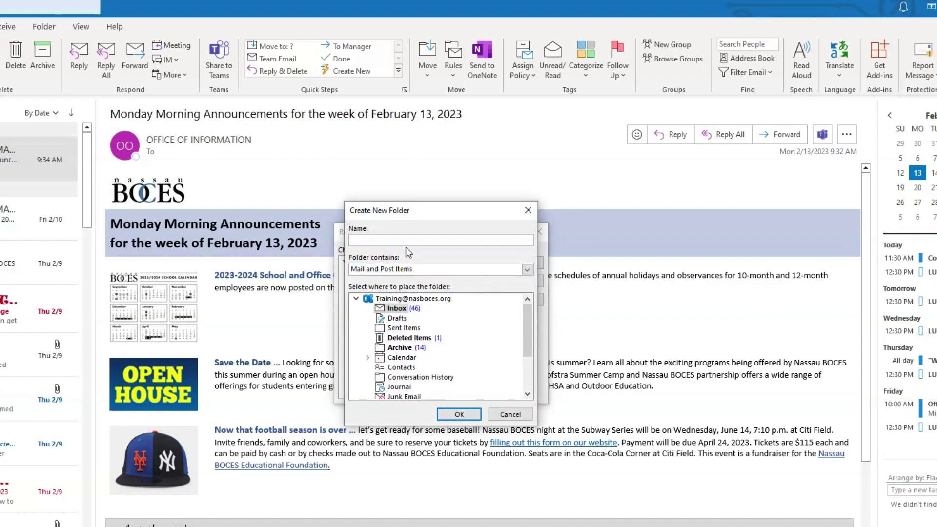
type("OOI")
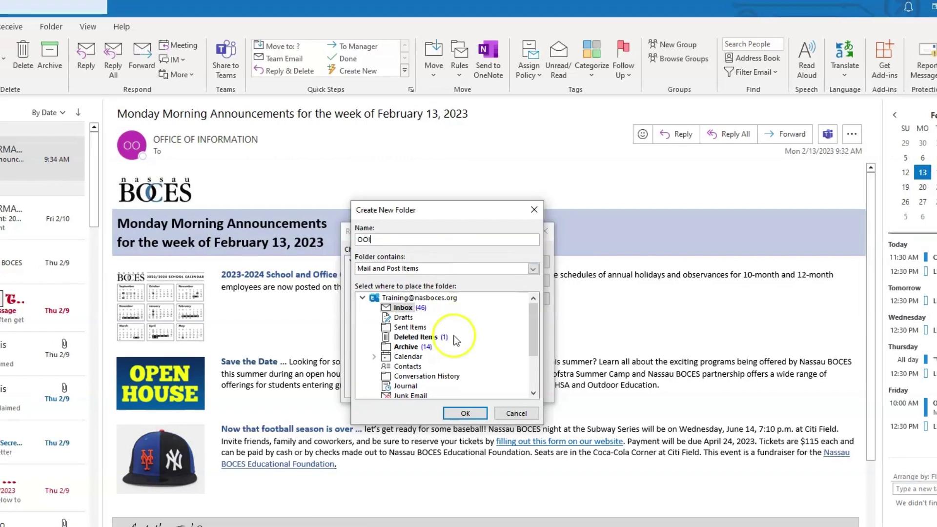
left_click(446, 237)
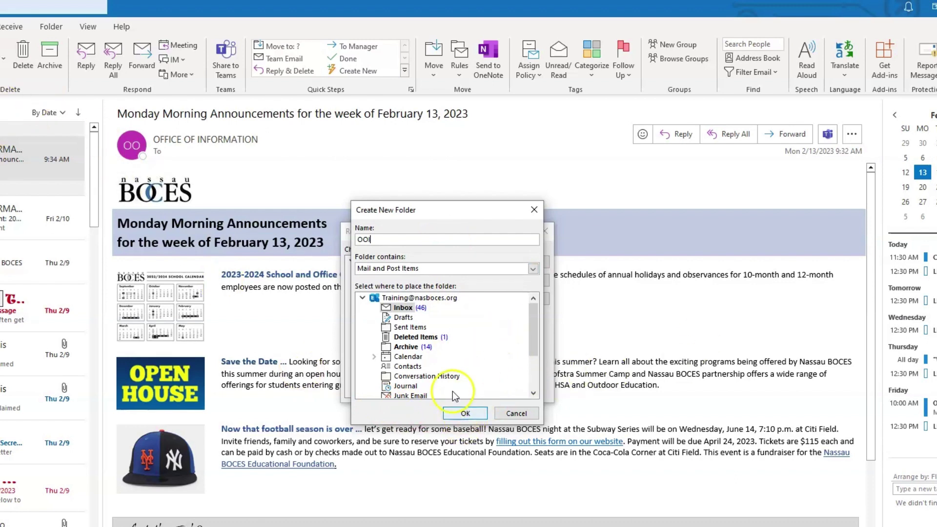
left_click(465, 413)
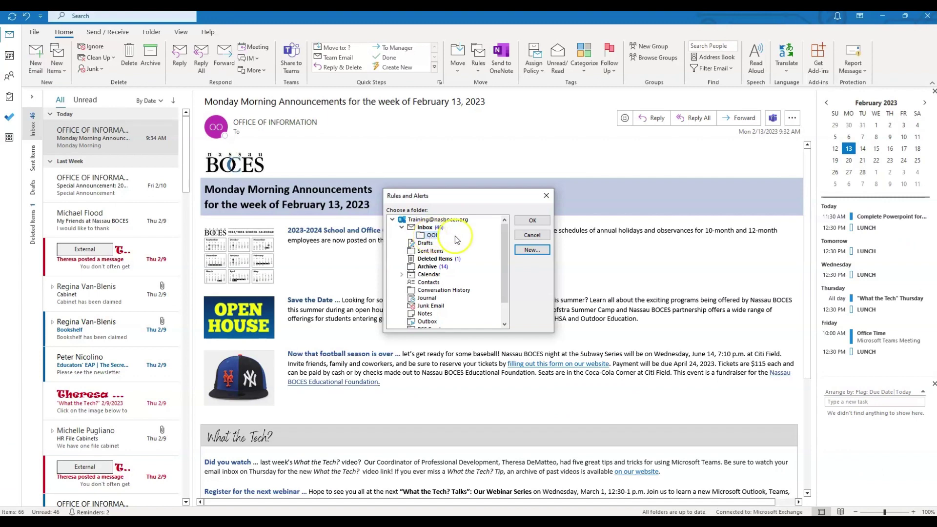
left_click(532, 222)
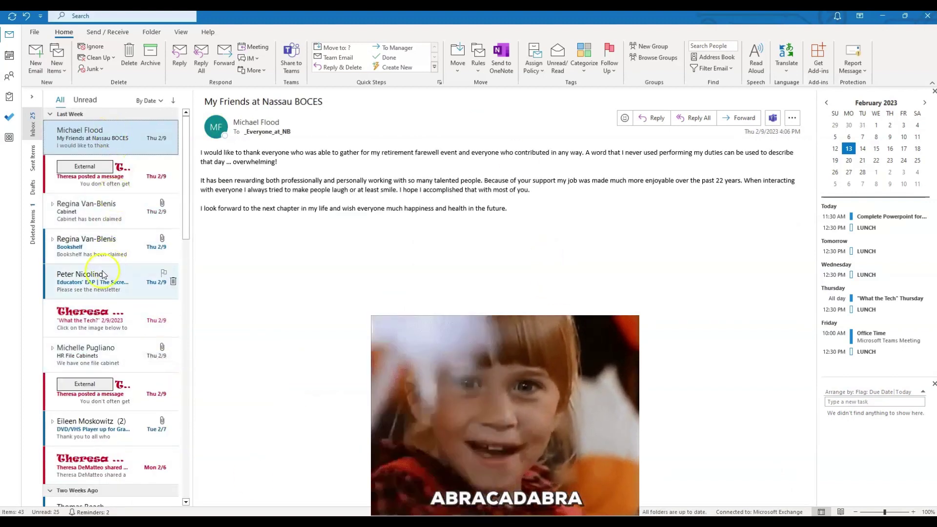
Open the OOI folder from the full folder list to check the Office of Information mail.
scroll(103, 282, "down", 3)
scroll(103, 282, "down", 10)
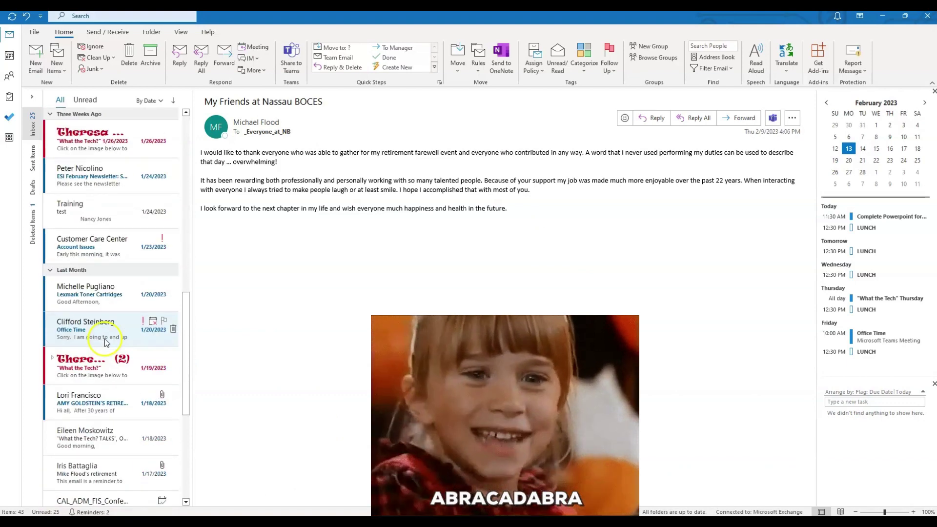
scroll(104, 343, "up", 13)
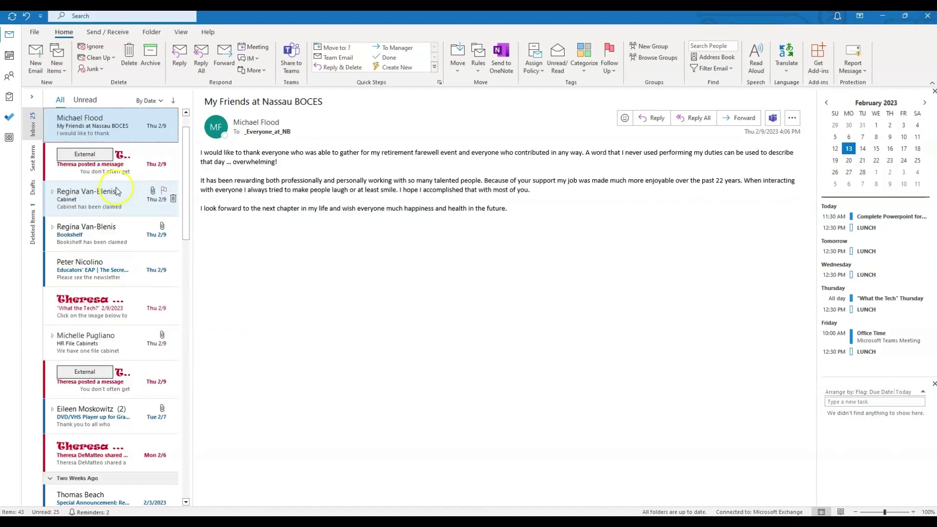
left_click(31, 97)
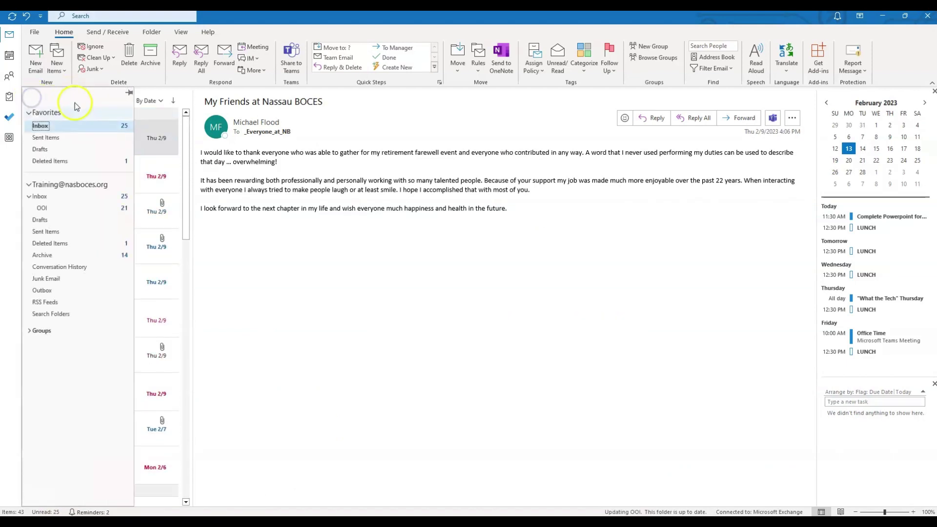
left_click(55, 209)
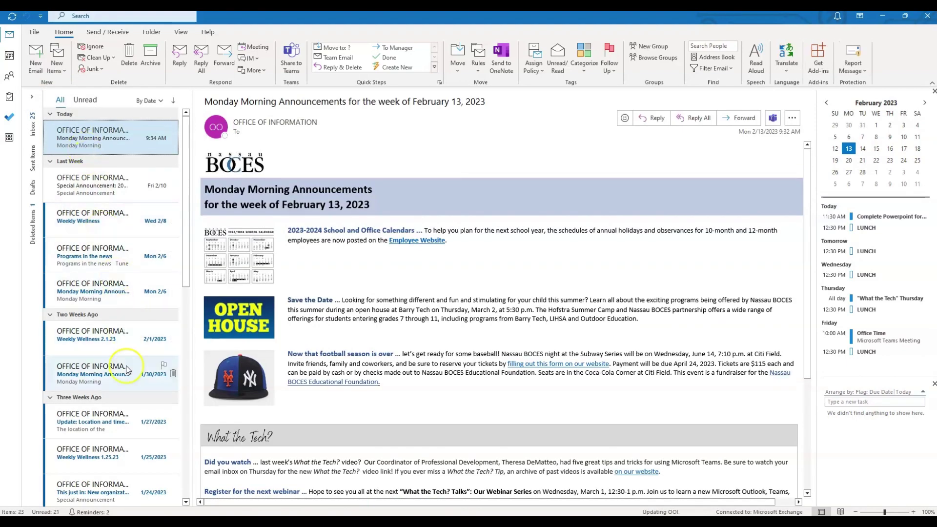
scroll(126, 369, "down", 2)
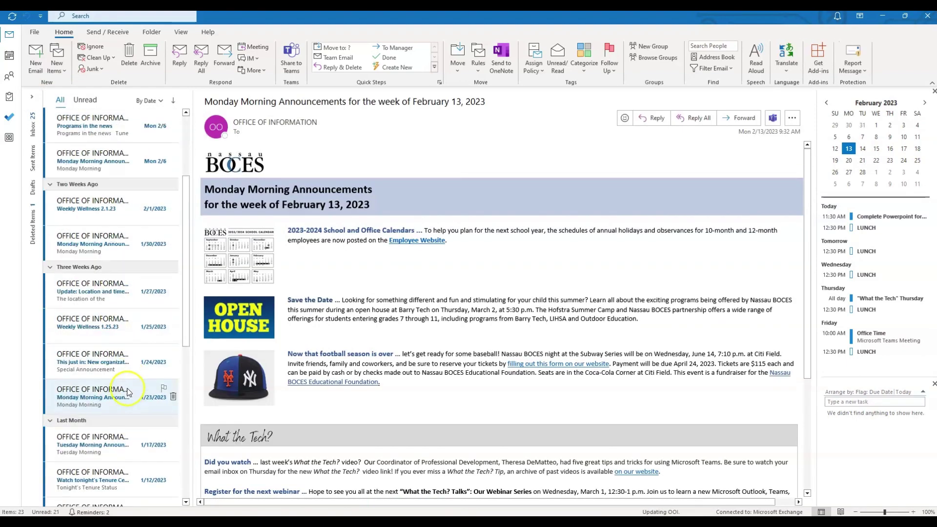
Back in the Inbox, start Create Rule for the What the Tech? email.
left_click(131, 63)
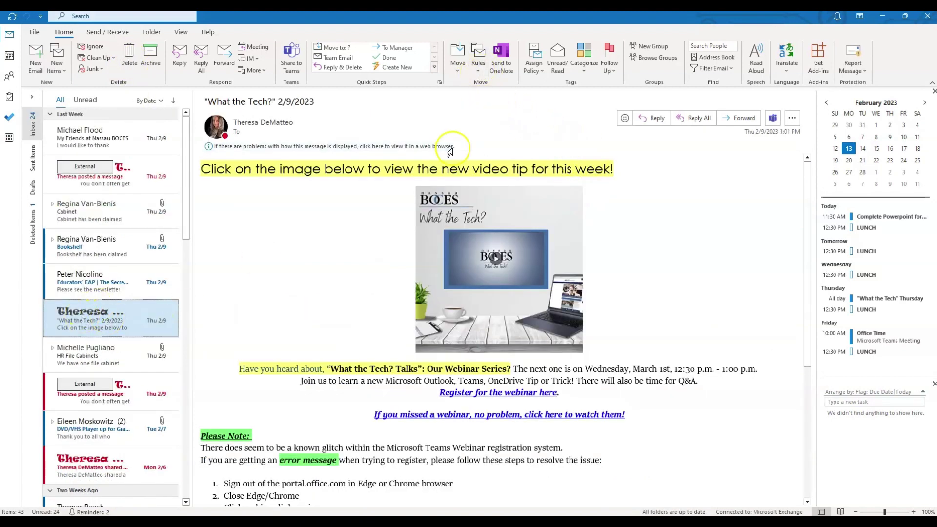
left_click(477, 74)
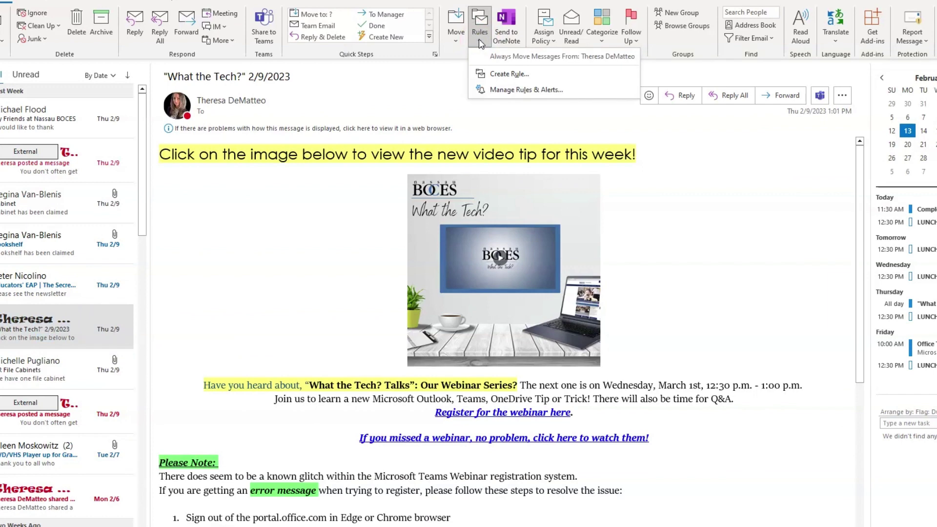
left_click(490, 99)
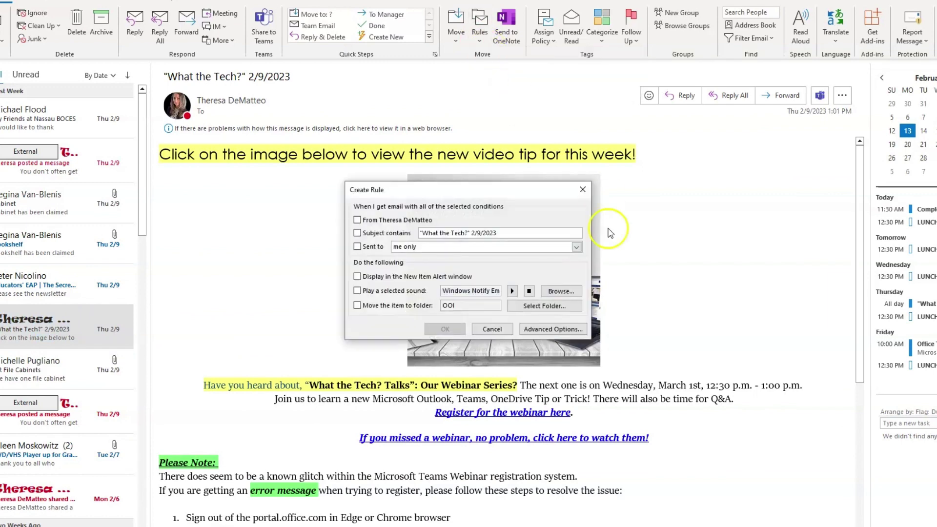
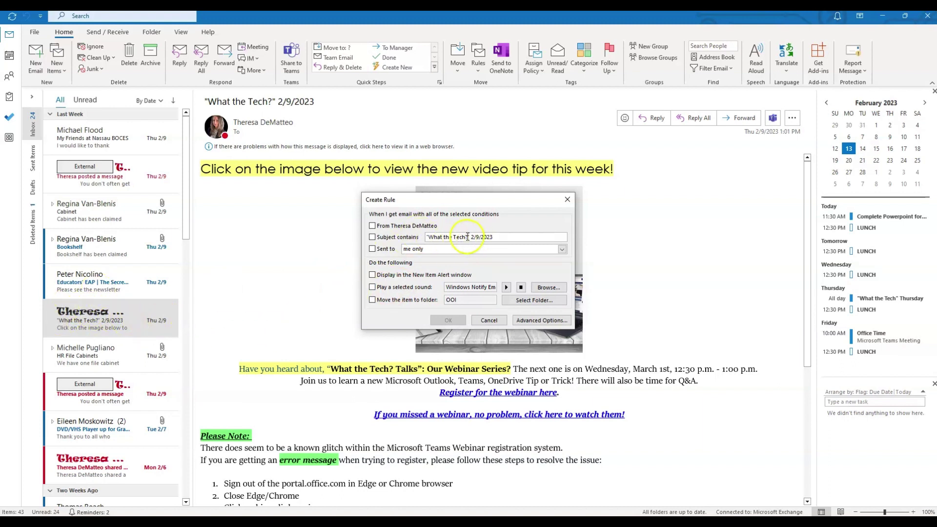
Match this sender and the 'What the Tech?' subject, and set the rule to play chimes.wav.
left_click(373, 227)
left_click(372, 238)
left_click(372, 287)
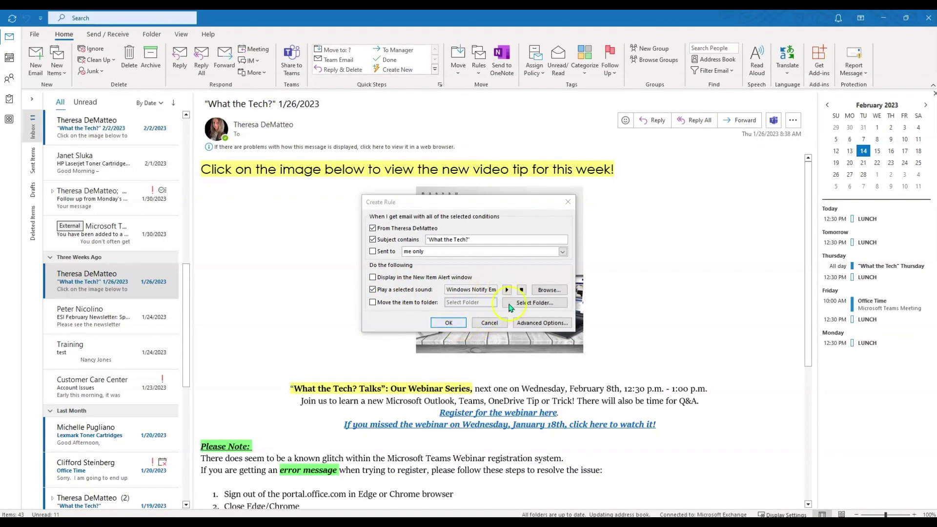
left_click(507, 289)
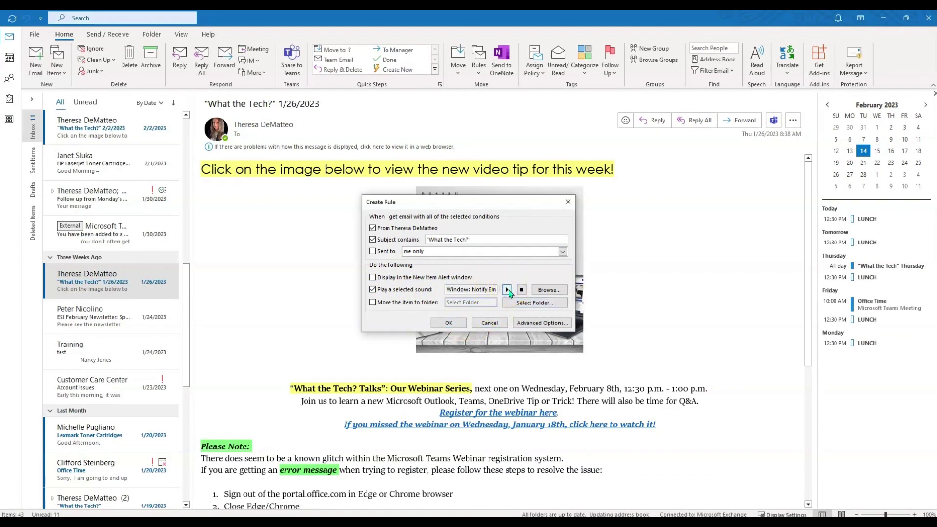
left_click(556, 291)
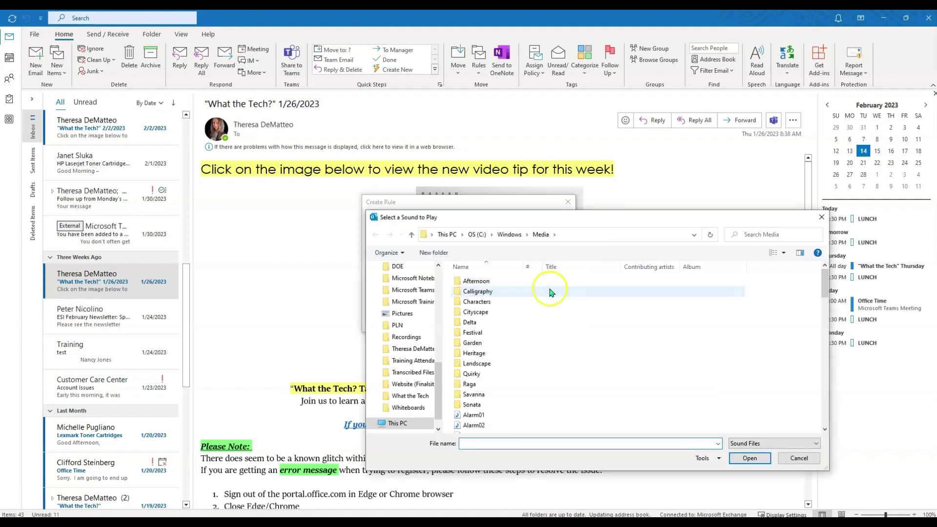
scroll(543, 297, "down", 5)
left_click(472, 366)
left_click(738, 458)
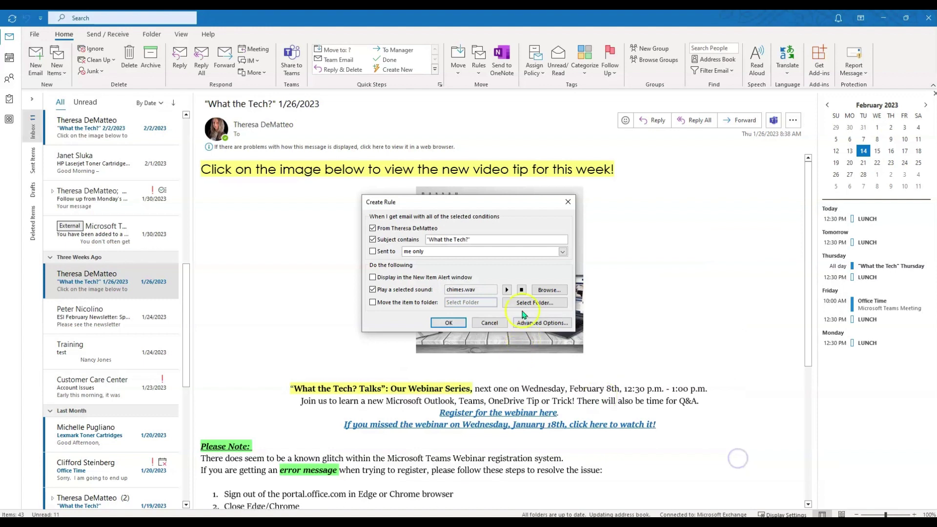
left_click(506, 290)
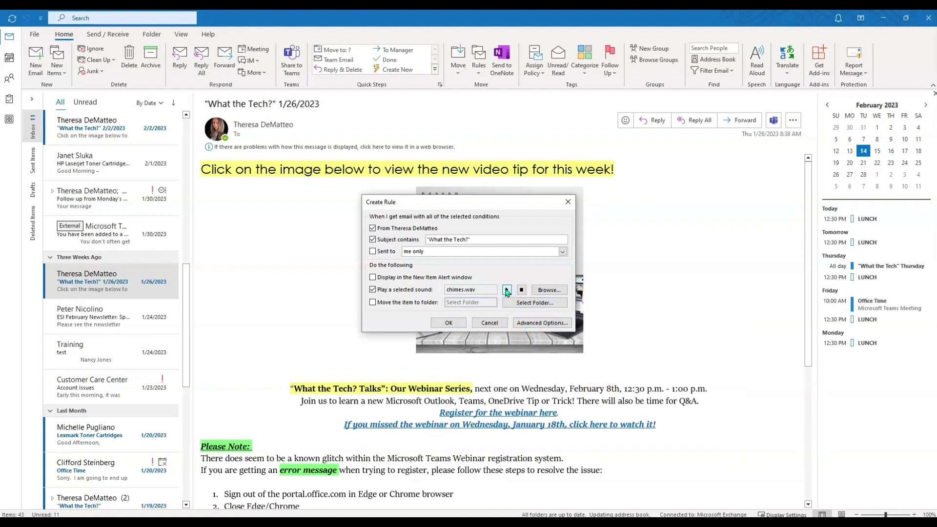
Recheck the sender and subject conditions, save the rule, and run it on the current folder.
left_click(452, 324)
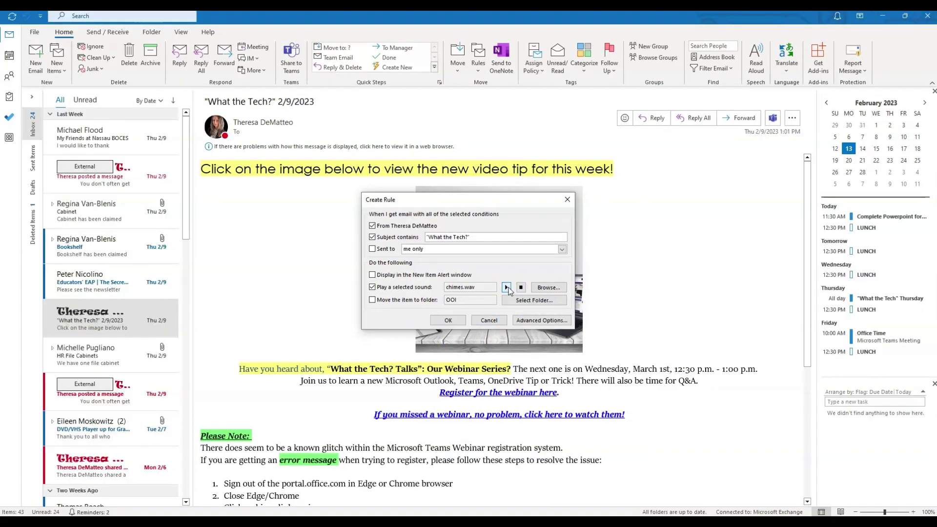
left_click(473, 238)
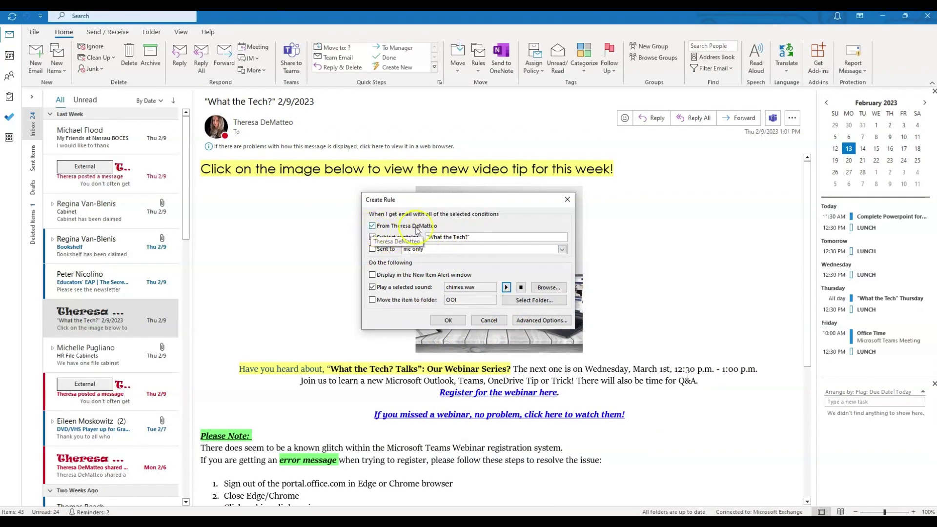
left_click(374, 226)
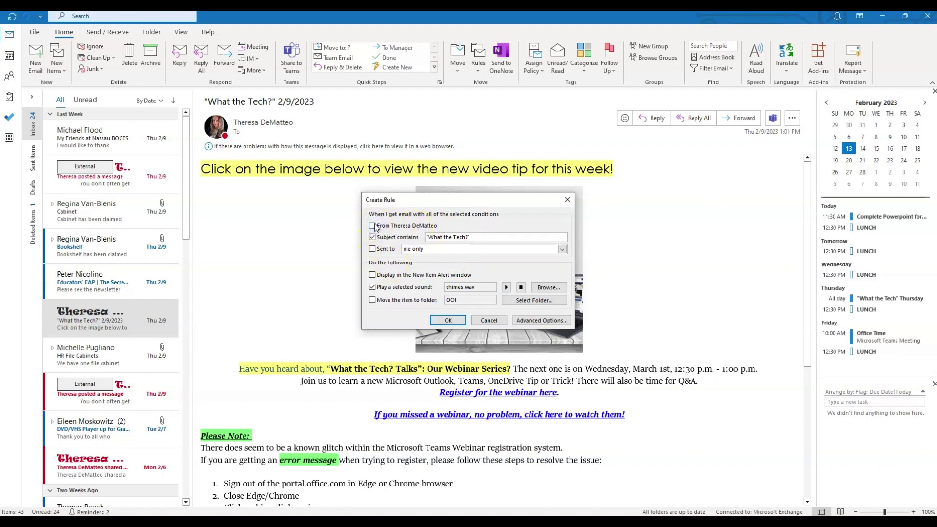
left_click(372, 226)
left_click(447, 323)
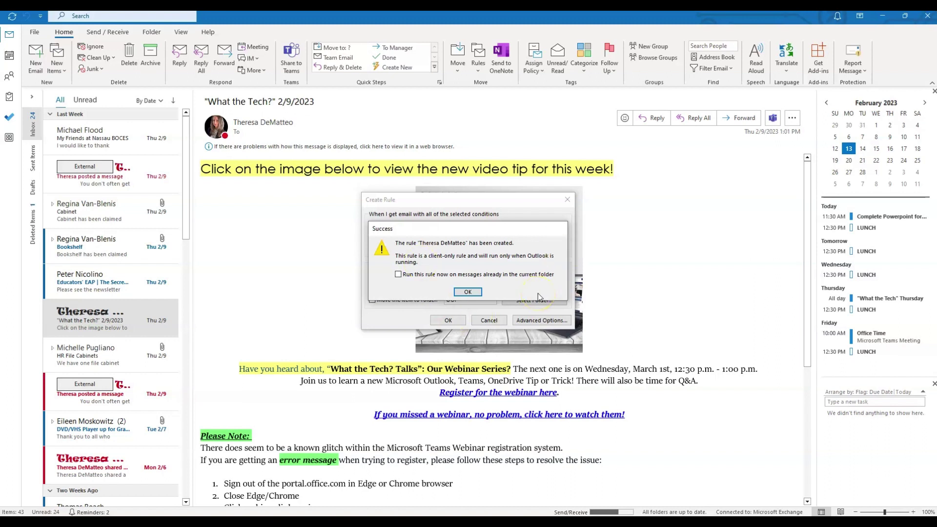
left_click(398, 275)
left_click(467, 292)
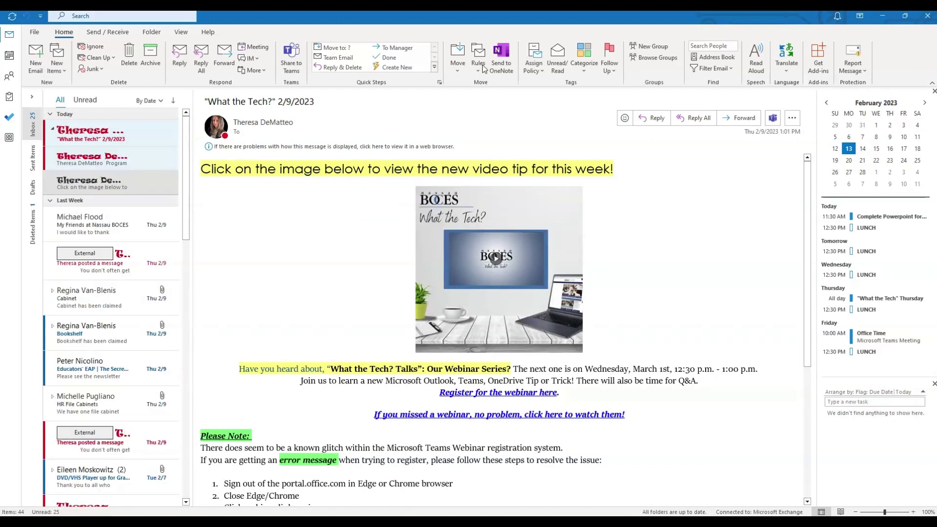
In Manage Rules & Alerts, select the new rule and review its description and sender value.
left_click(68, 38)
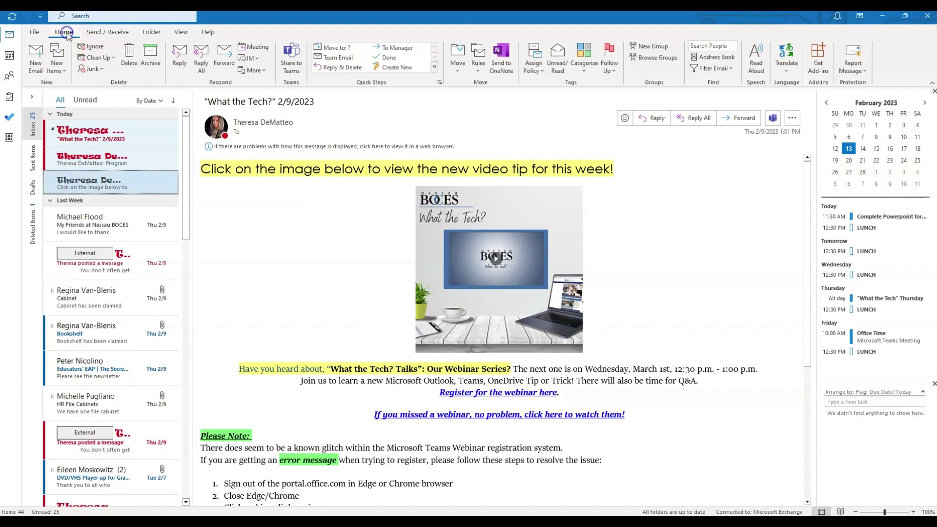
left_click(479, 71)
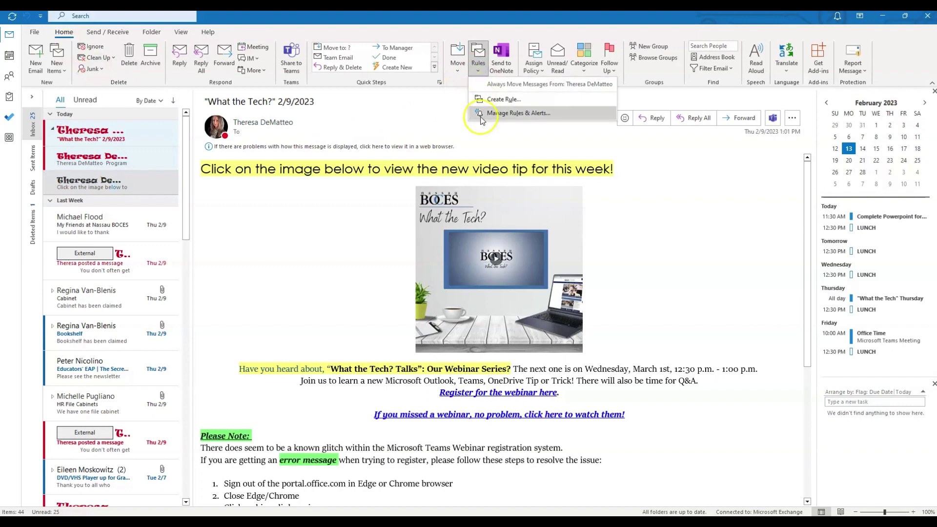
left_click(528, 117)
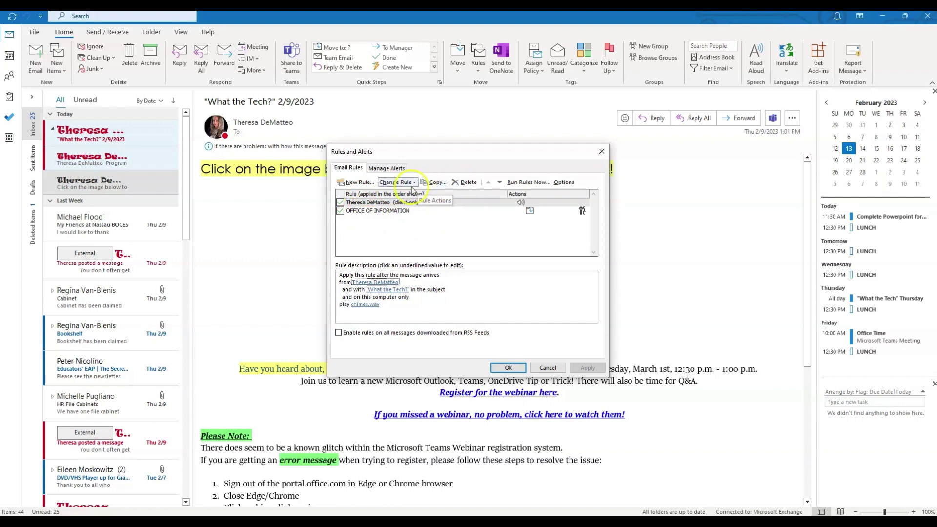
left_click(365, 304)
key("shift+Tab")
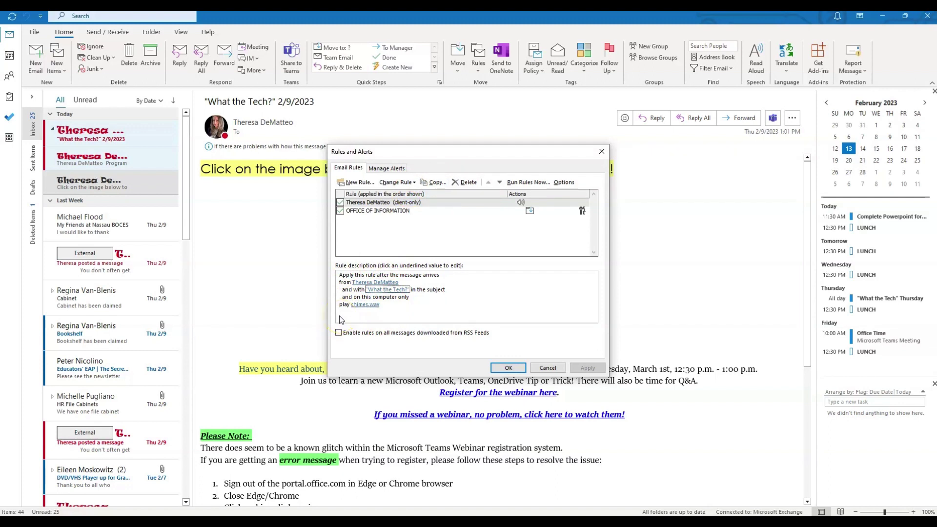
key("shift+Tab")
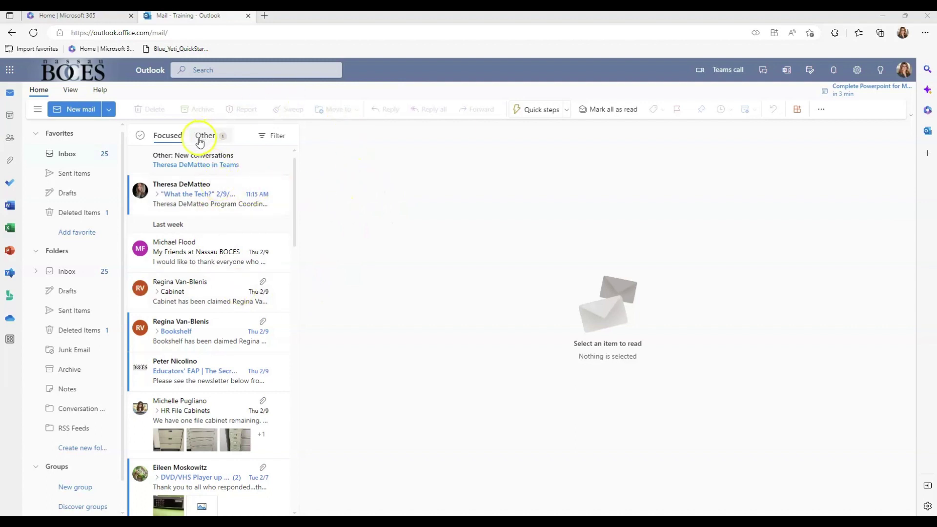
Set Focused Inbox to 'Don't sort my messages' in the Layout settings and save.
left_click(70, 92)
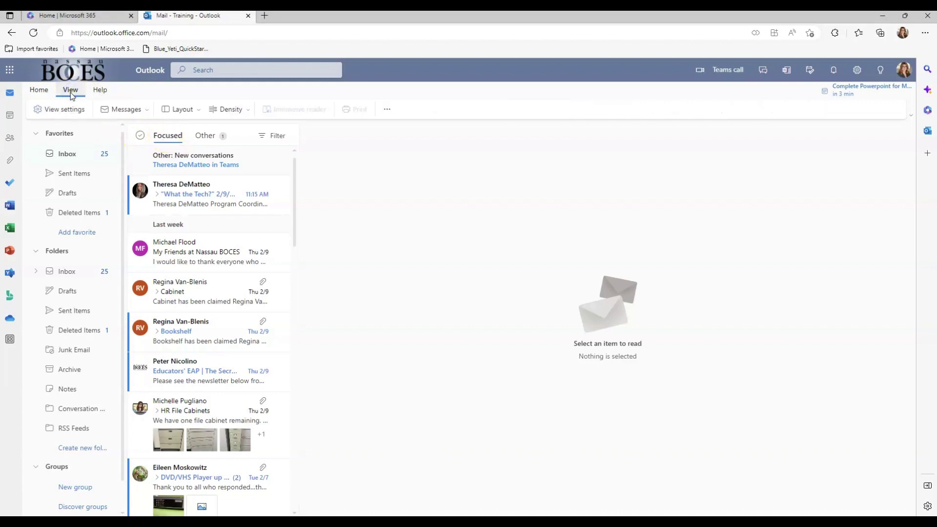
left_click(74, 110)
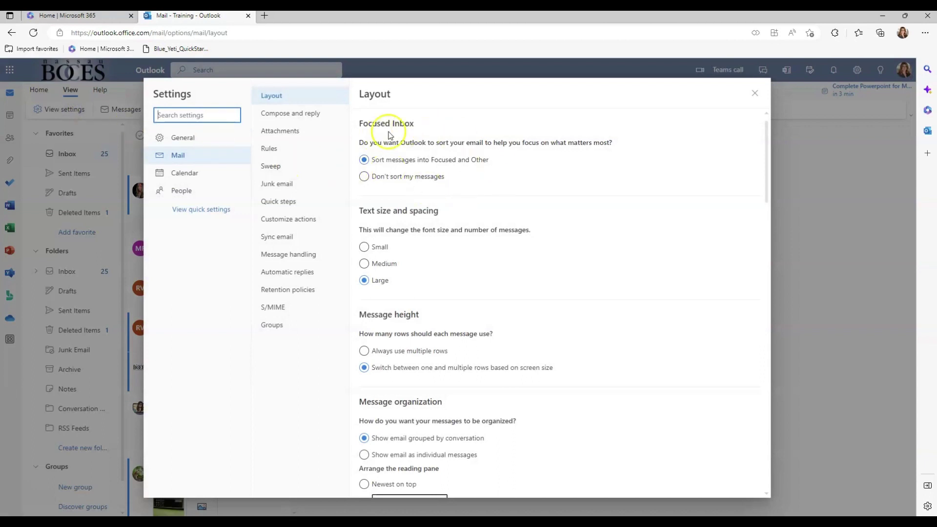
left_click(364, 176)
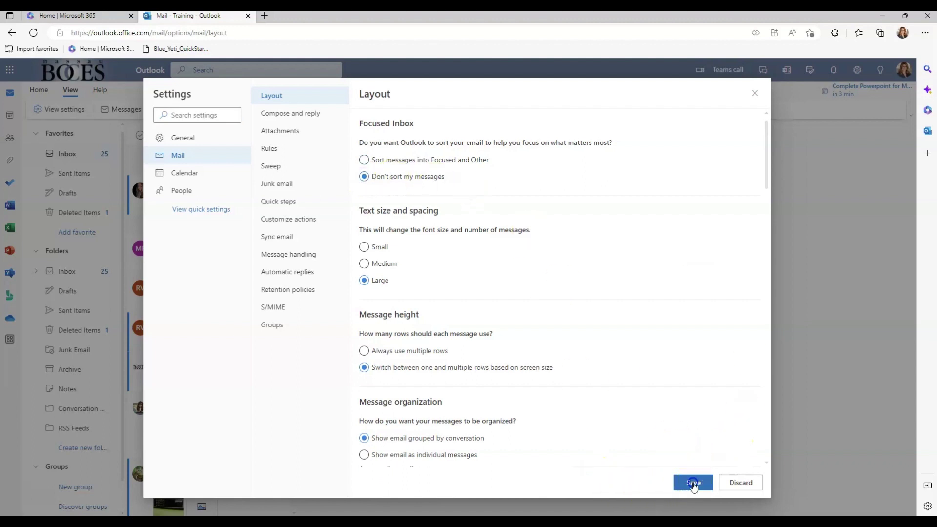
left_click(692, 482)
left_click(755, 93)
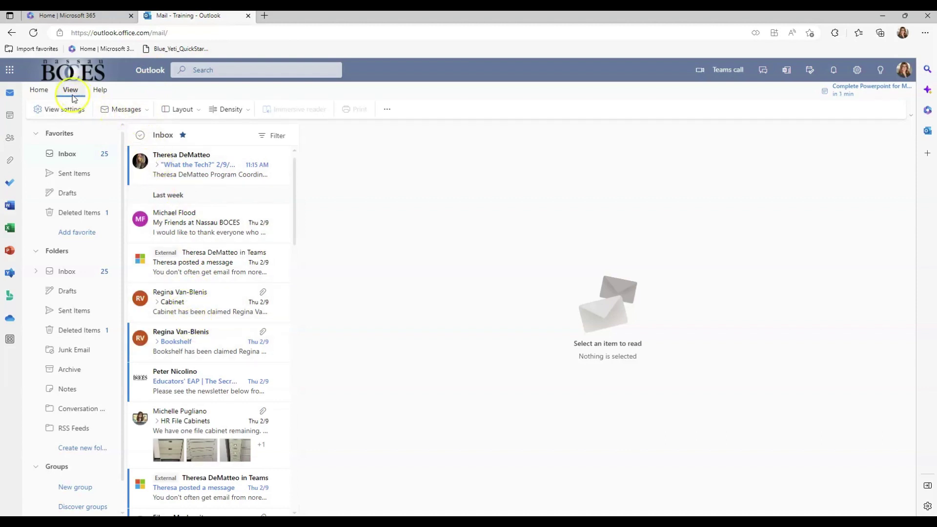
Check the Conversations grouping, then open the latest 'What the Tech?' message and toggle its conversation.
left_click(142, 110)
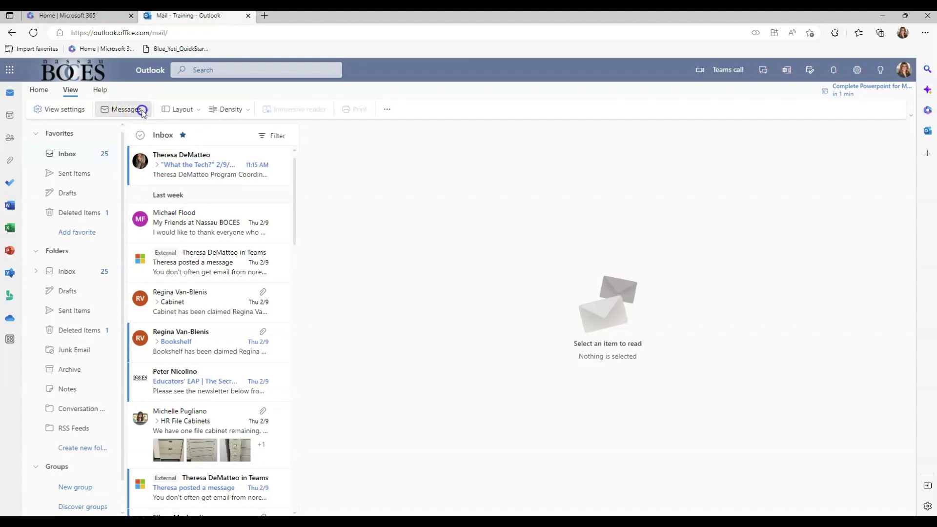
left_click(145, 133)
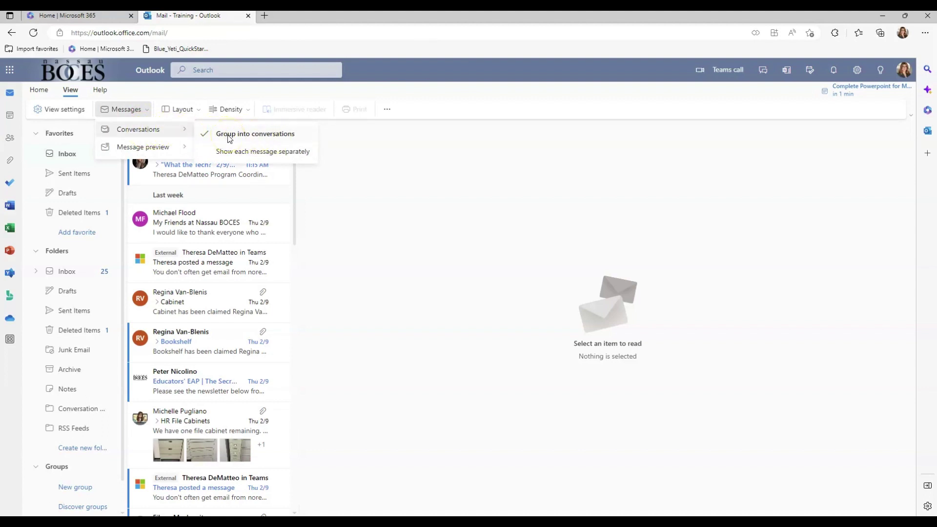
left_click(284, 135)
left_click(159, 168)
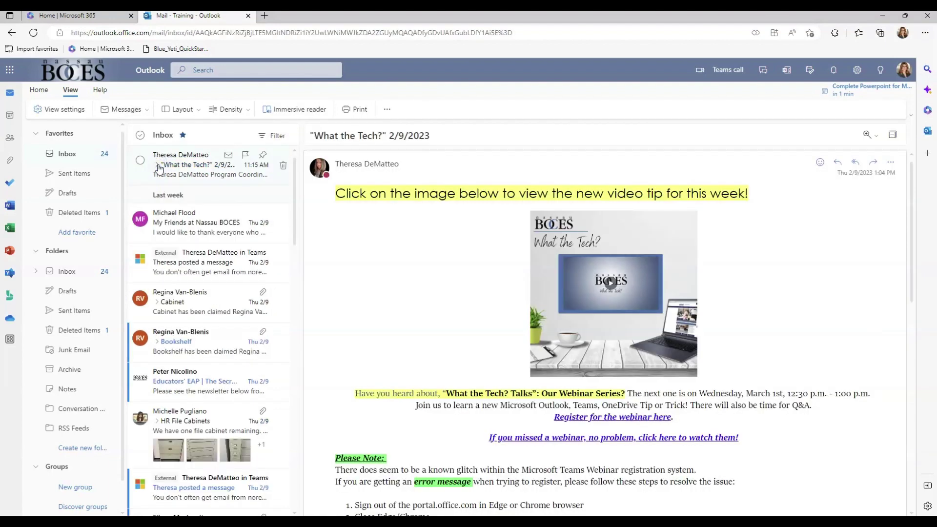
left_click(157, 167)
left_click(158, 167)
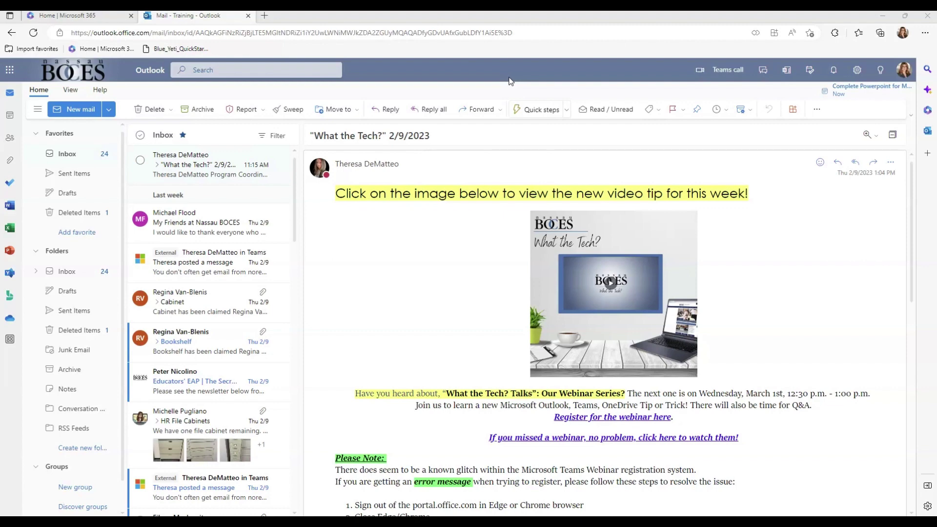
Open the Manage rules page to check the existing mail rules.
left_click(817, 109)
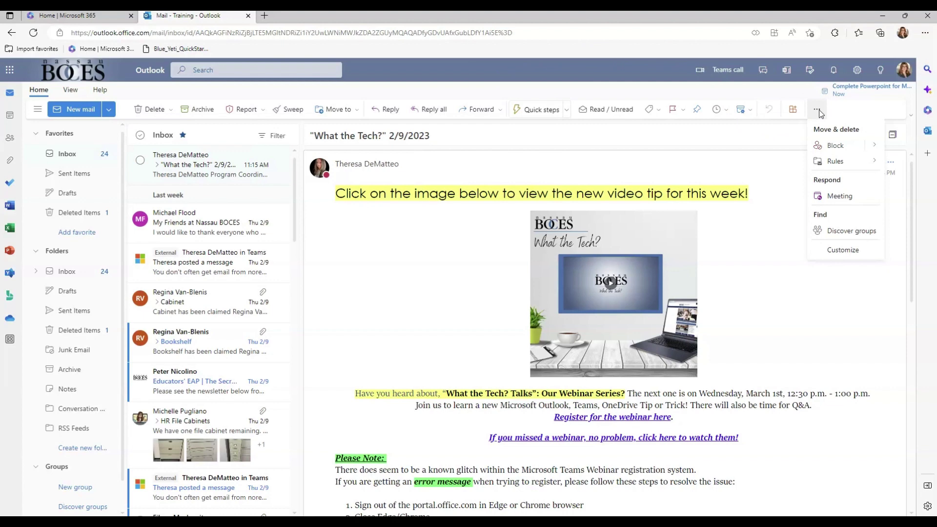
left_click(826, 164)
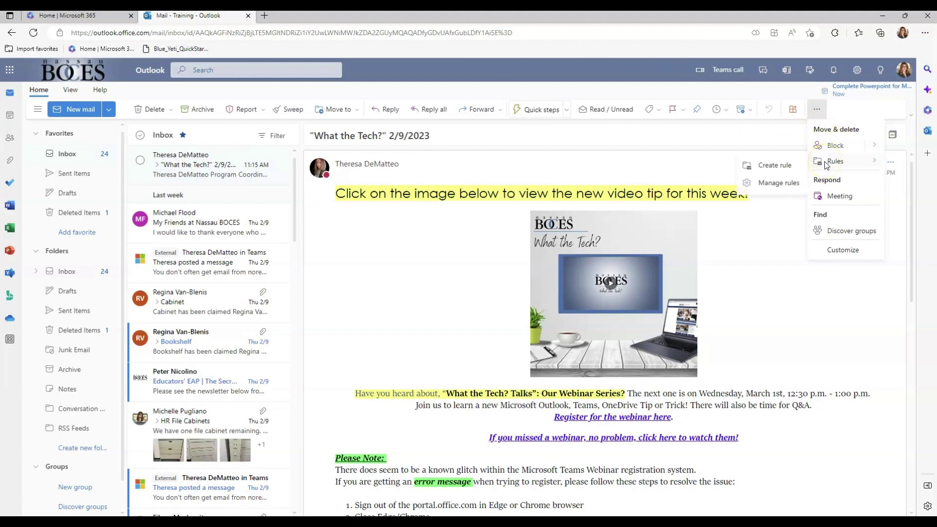
left_click(780, 184)
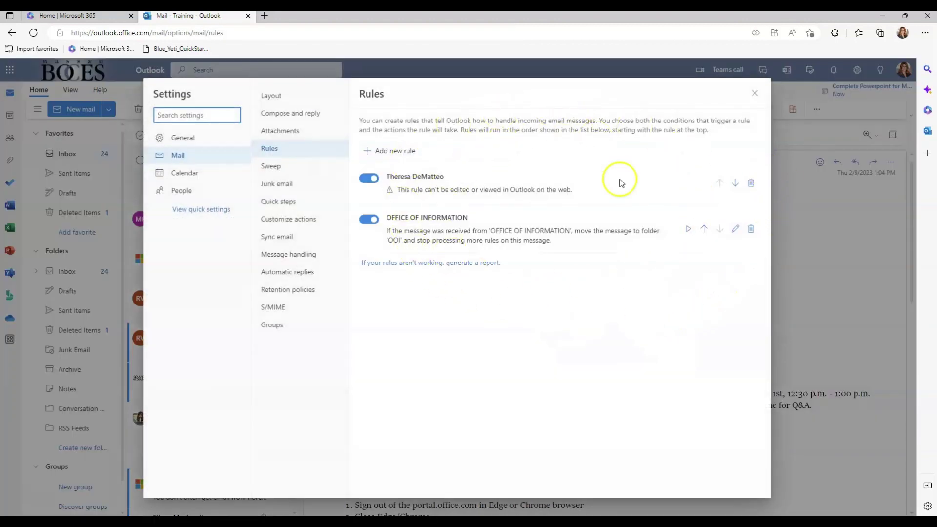
left_click(550, 271)
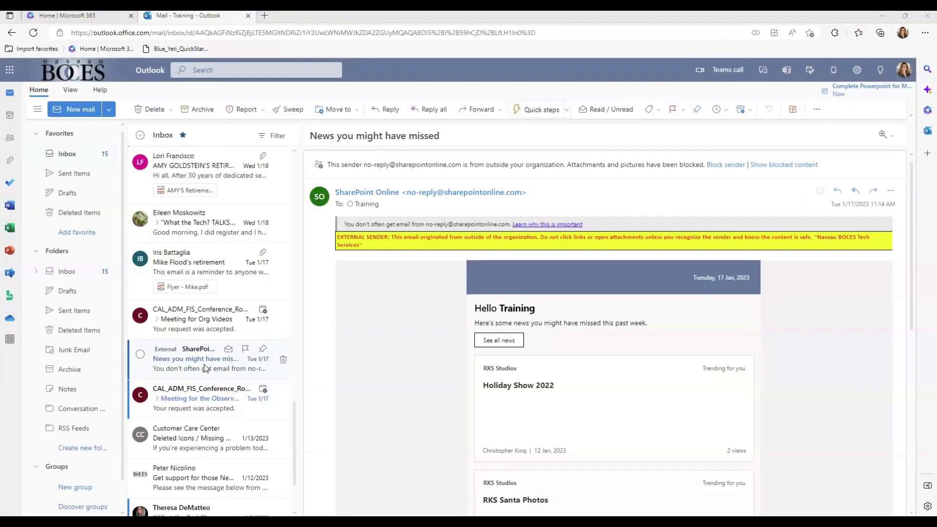
right_click(204, 355)
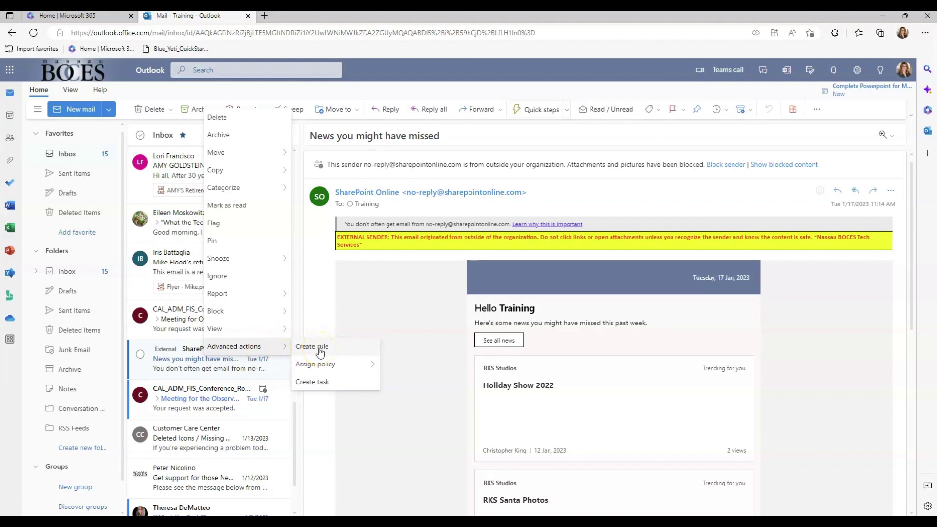
left_click(200, 360)
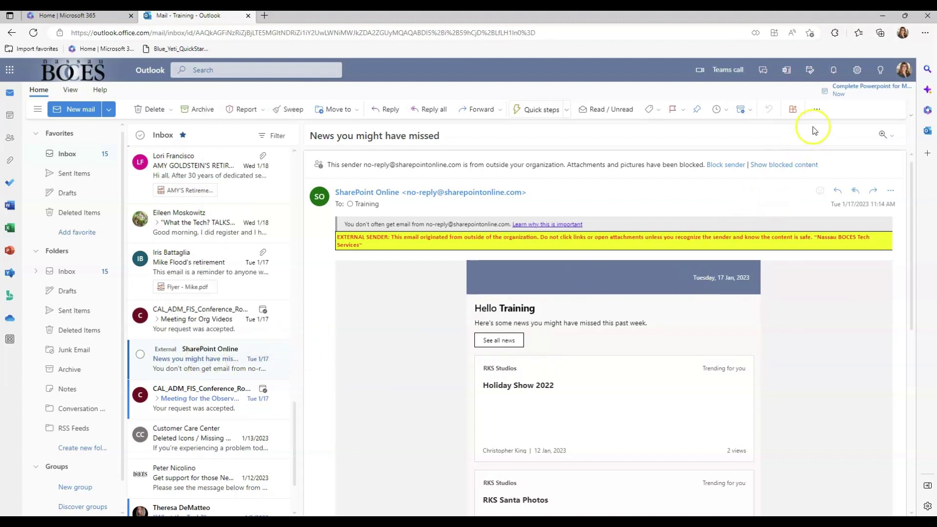
From the message's Create rule dialog, make a new folder named SharePoint News.
left_click(815, 111)
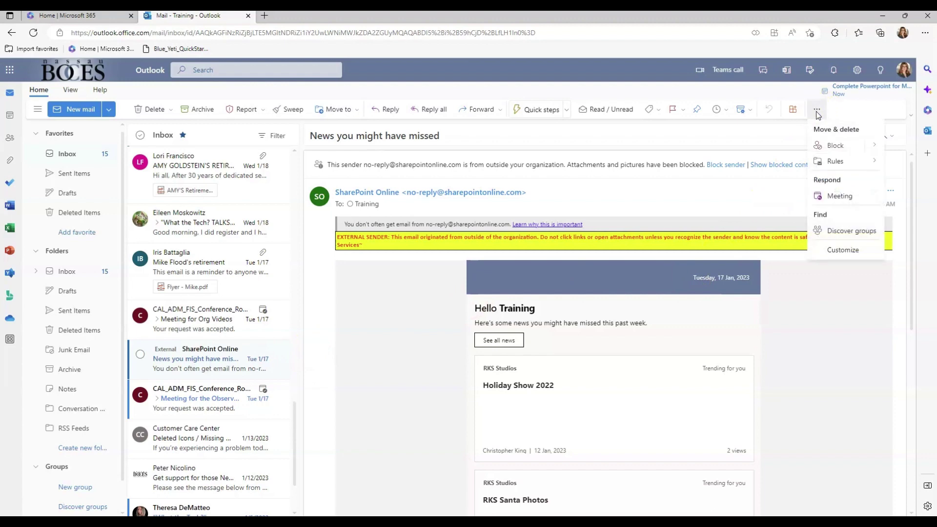
left_click(835, 162)
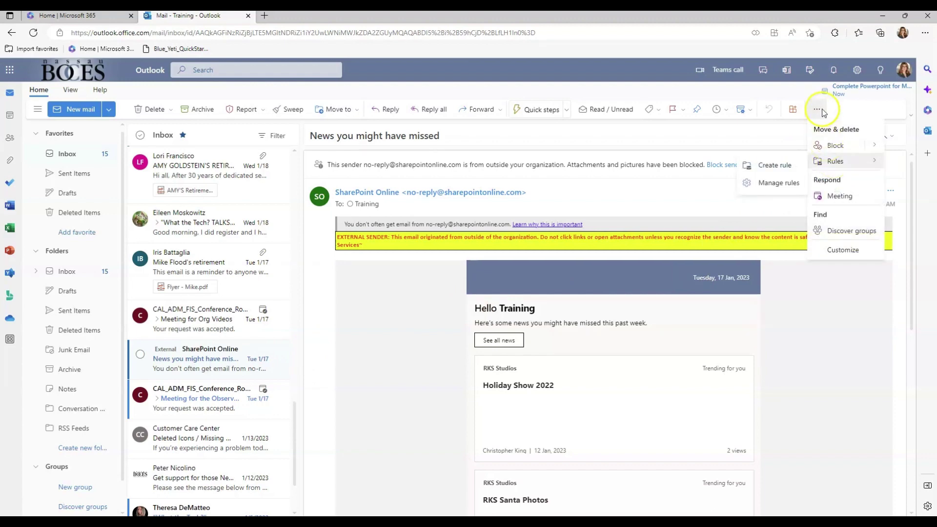
left_click(780, 167)
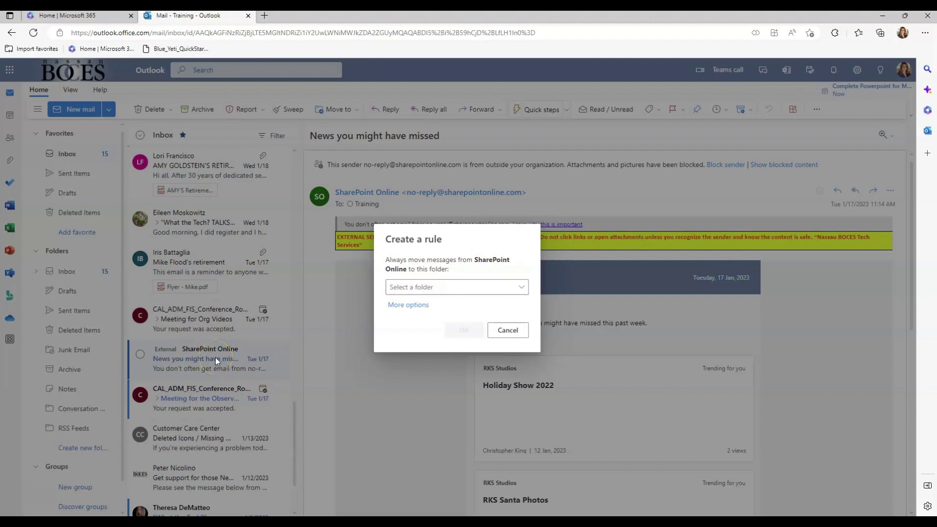
left_click(524, 287)
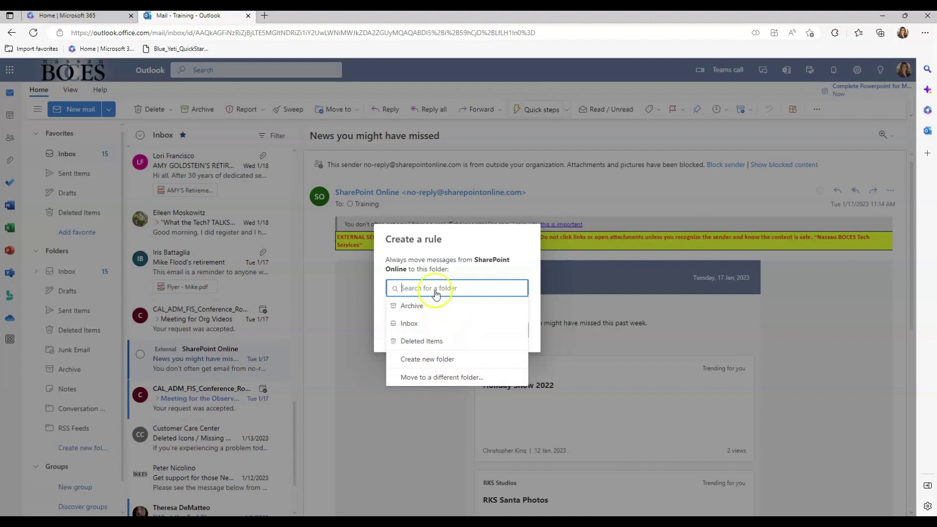
left_click(417, 359)
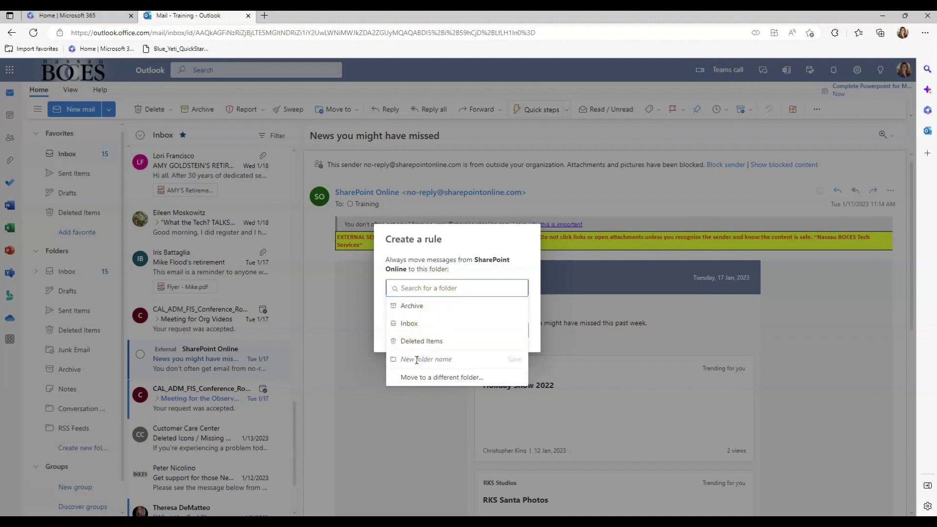
type("SharePoint News")
left_click(514, 359)
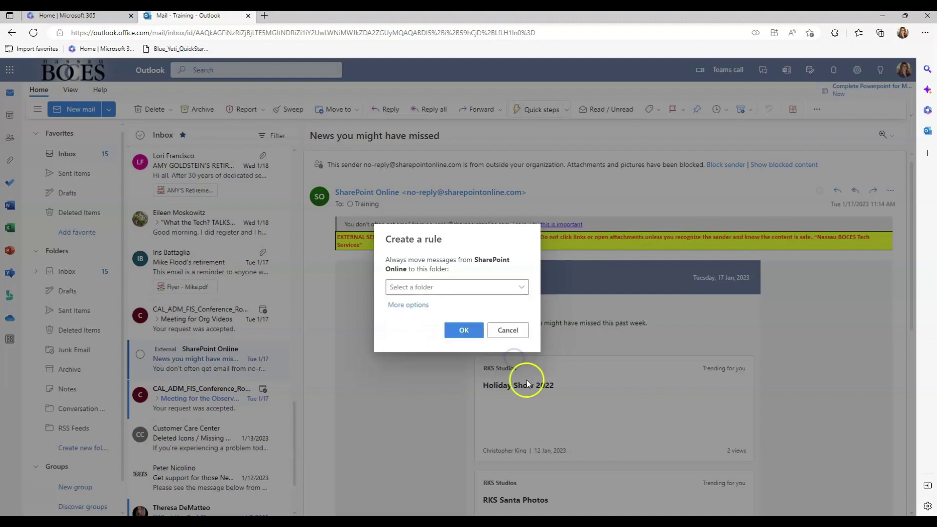
Cancel the rule dialog, reload, and start a full rule from the SharePoint Online newsletter's sender.
left_click(503, 336)
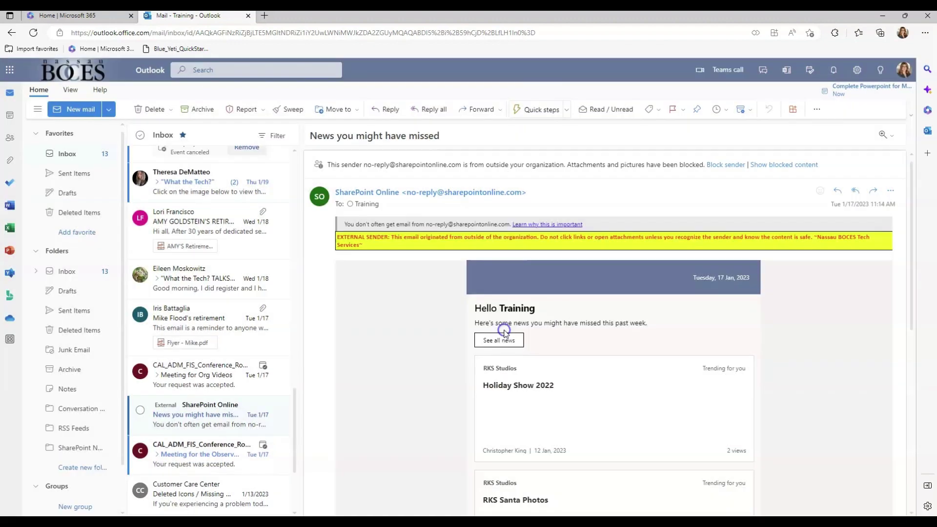
left_click(32, 33)
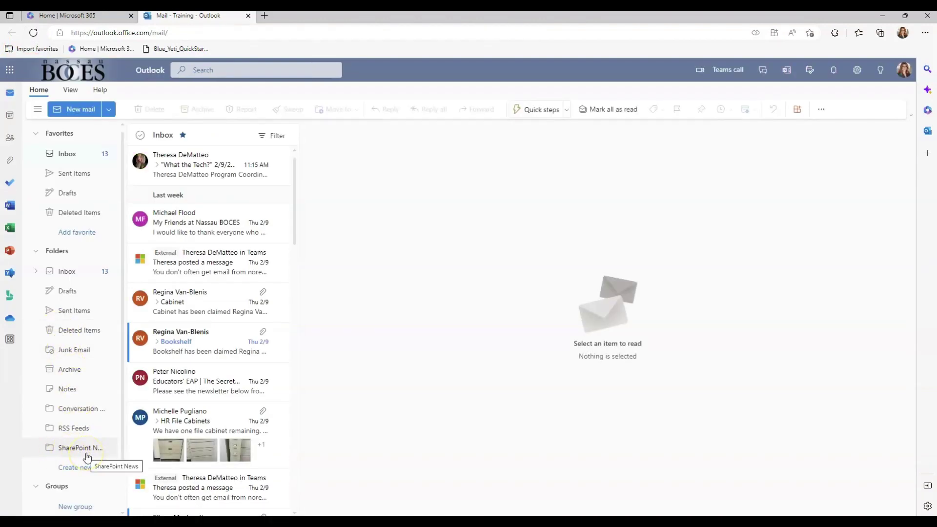
scroll(251, 387, "down", 10)
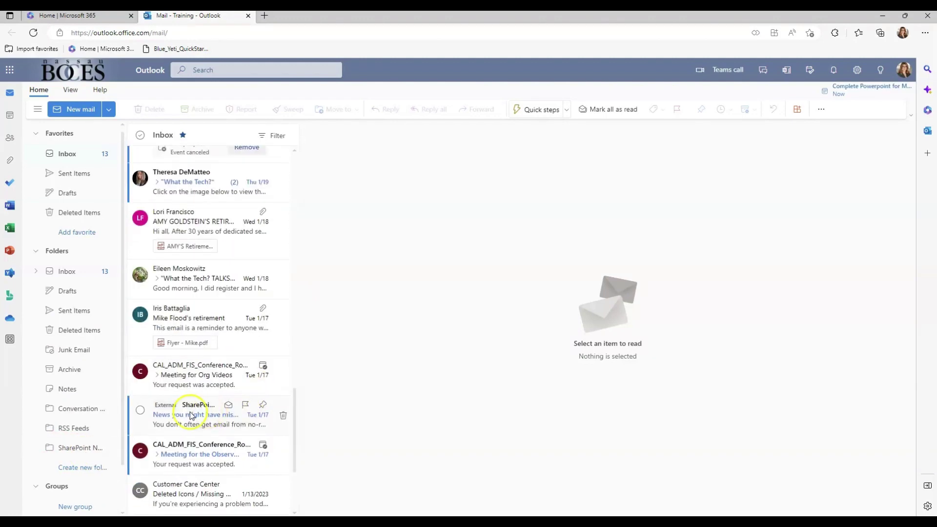
left_click(190, 414)
right_click(189, 412)
mouse_move(225, 408)
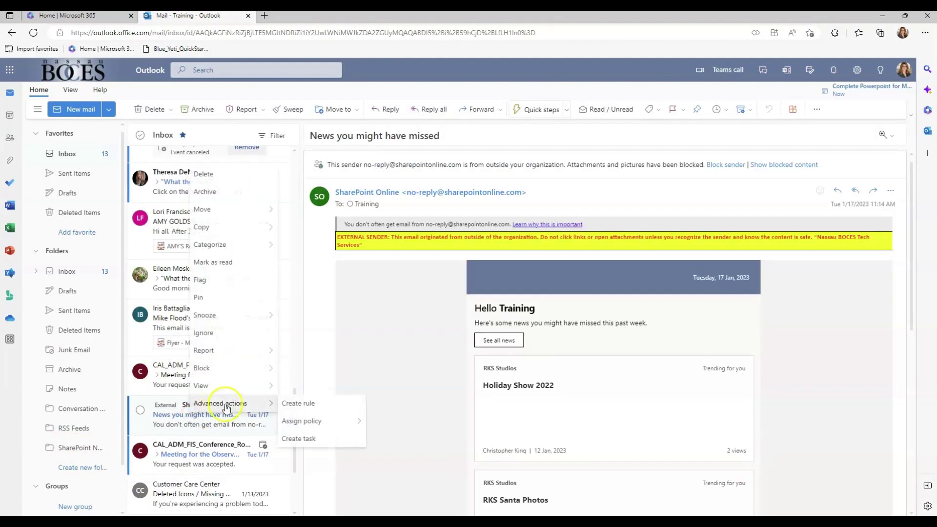
left_click(297, 403)
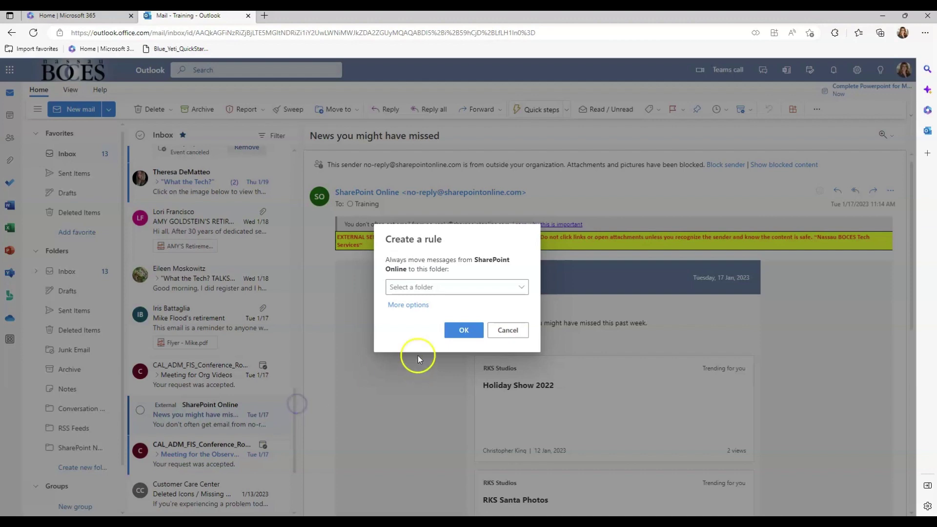
left_click(413, 305)
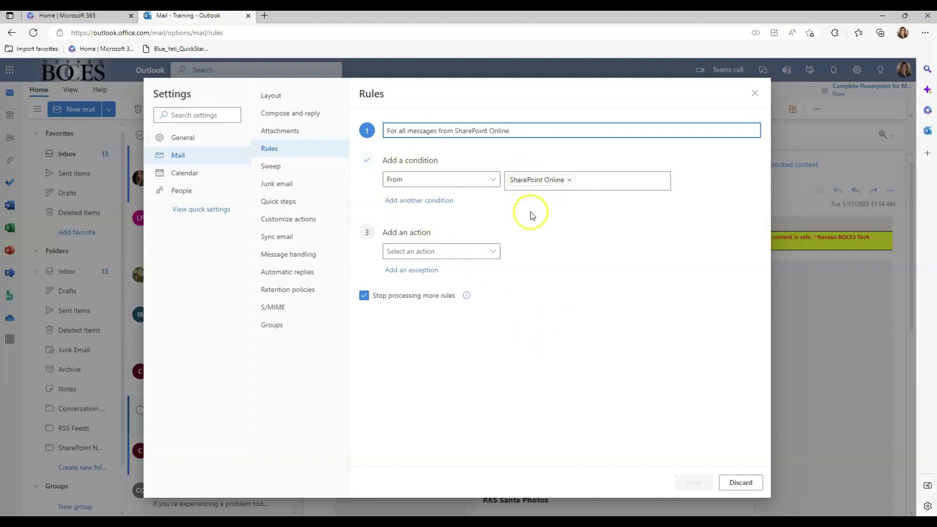
Add a Move to SharePoint News action, tick Run rule now, and save the rule.
left_click(495, 251)
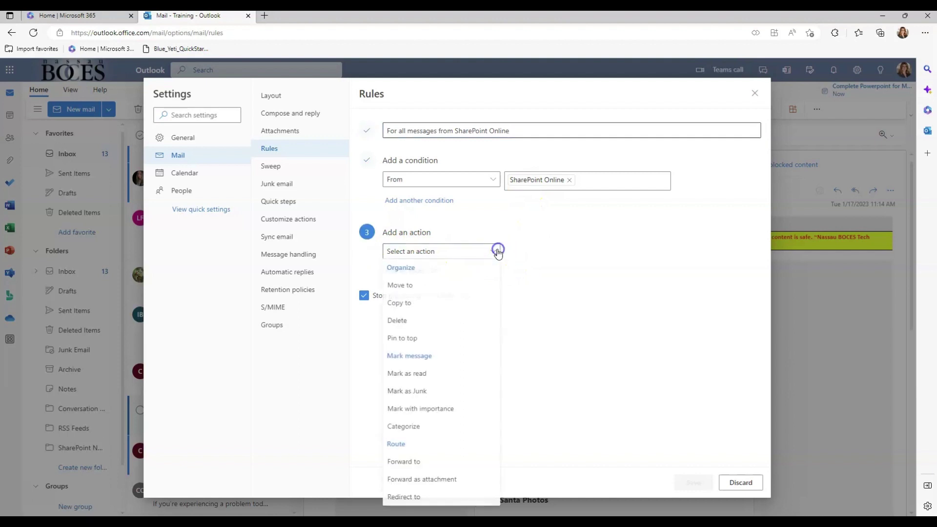
left_click(445, 284)
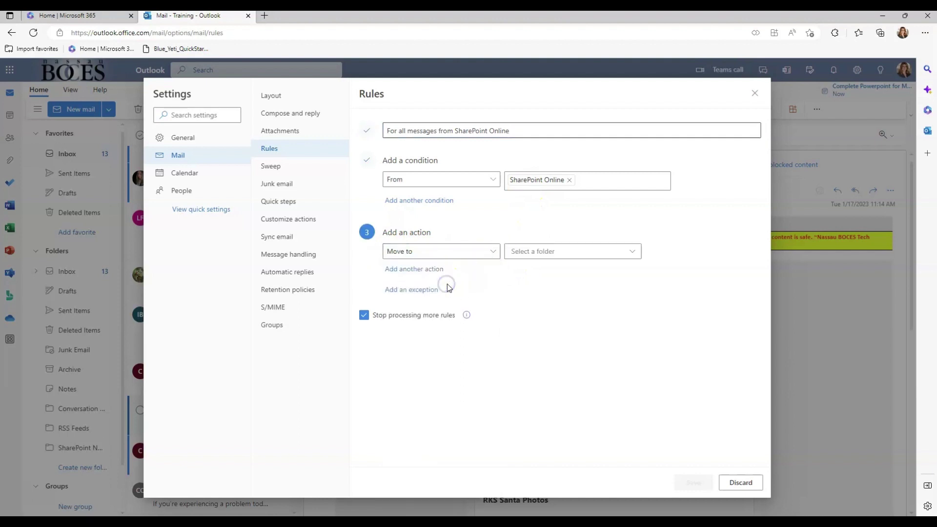
left_click(621, 262)
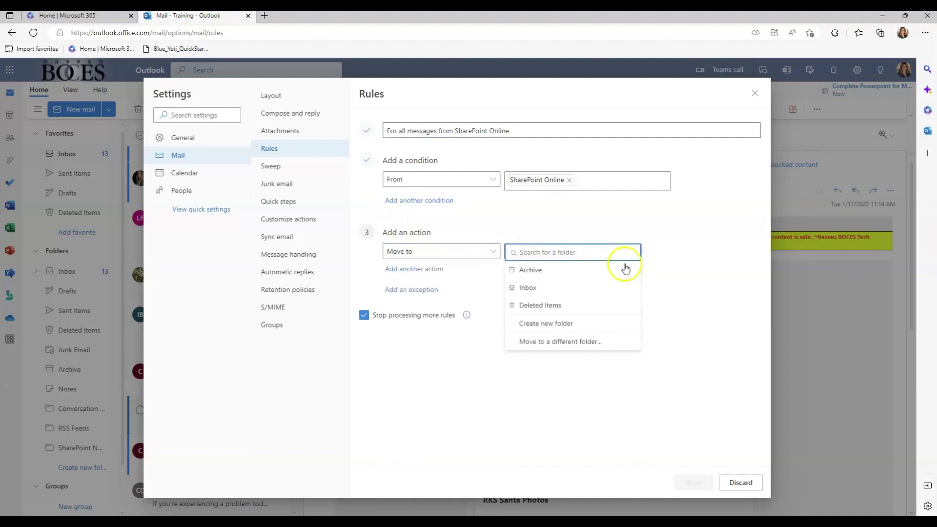
left_click(583, 342)
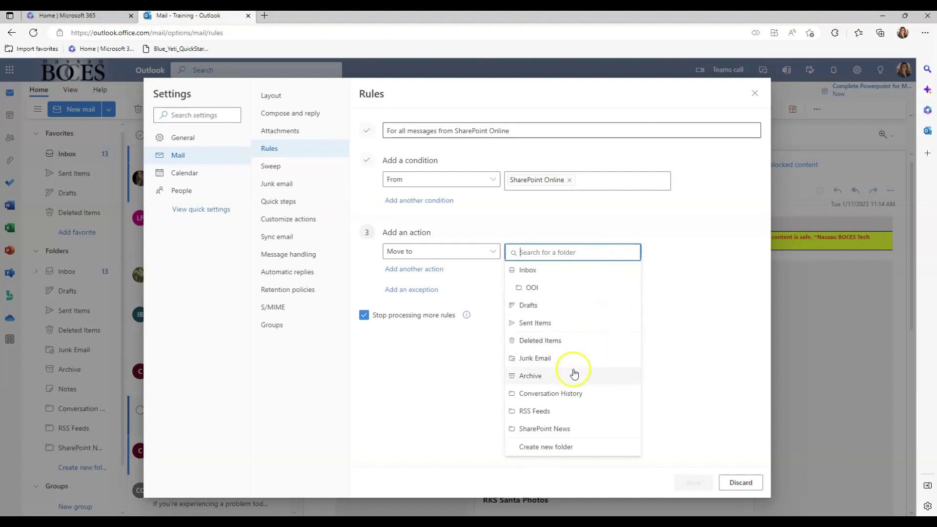
left_click(558, 430)
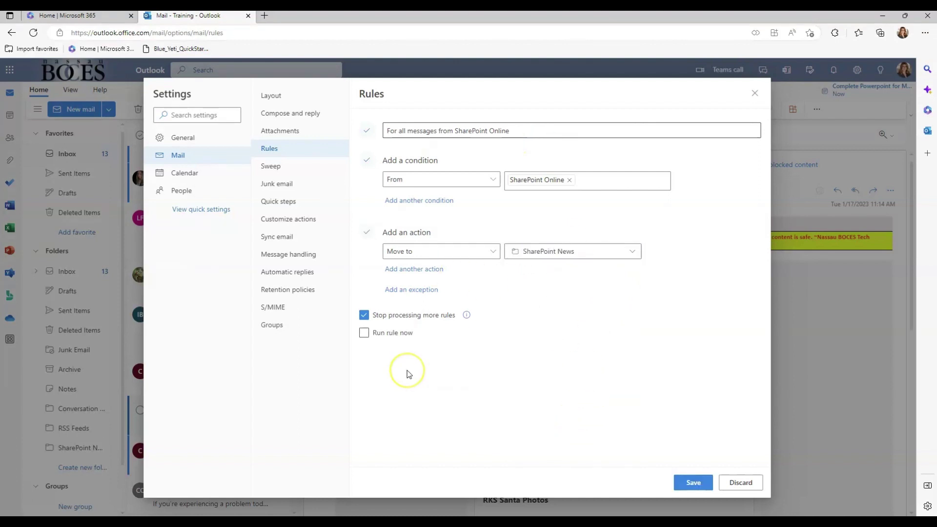
left_click(364, 333)
left_click(688, 484)
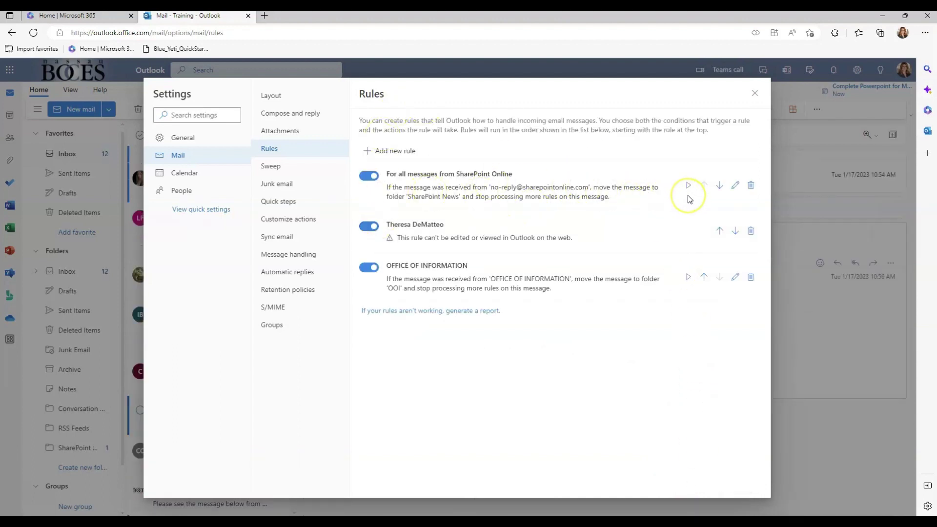
Reopen the SharePoint Online rule for editing.
left_click(754, 93)
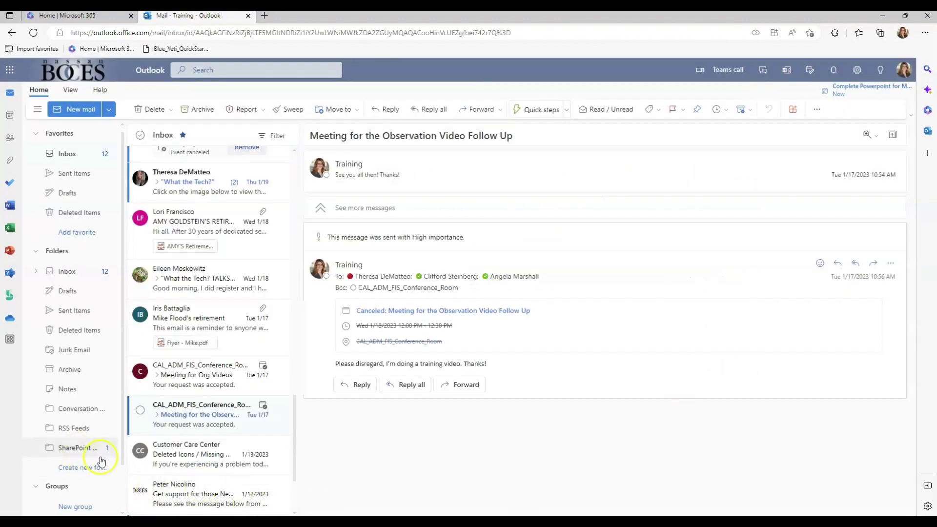
scroll(189, 498, "down", 1)
scroll(189, 487, "down", 10)
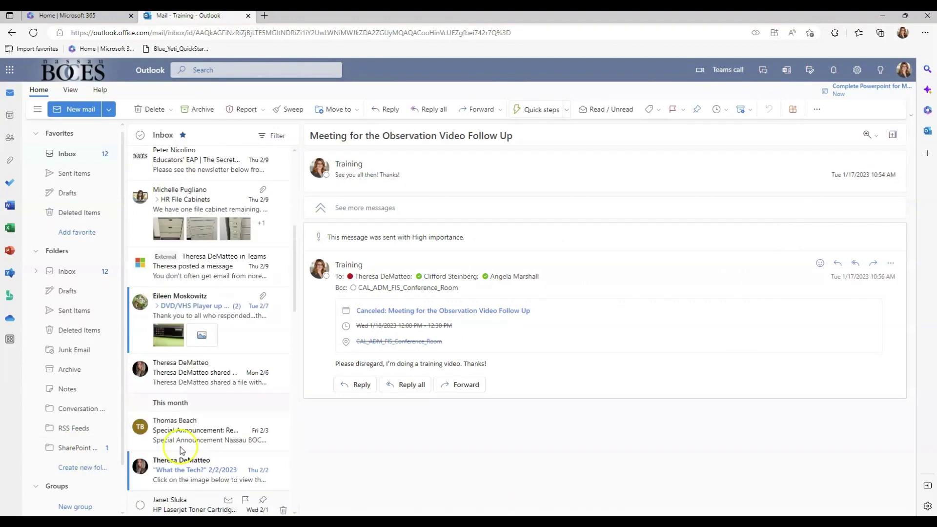
left_click(78, 447)
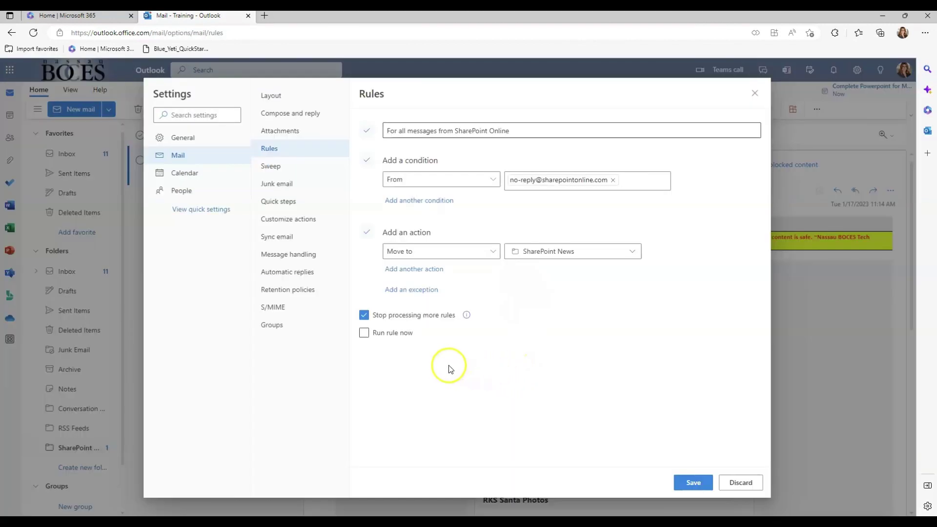
Add a Mark as read action, run and save the rule, then view SharePoint News.
left_click(405, 269)
left_click(493, 272)
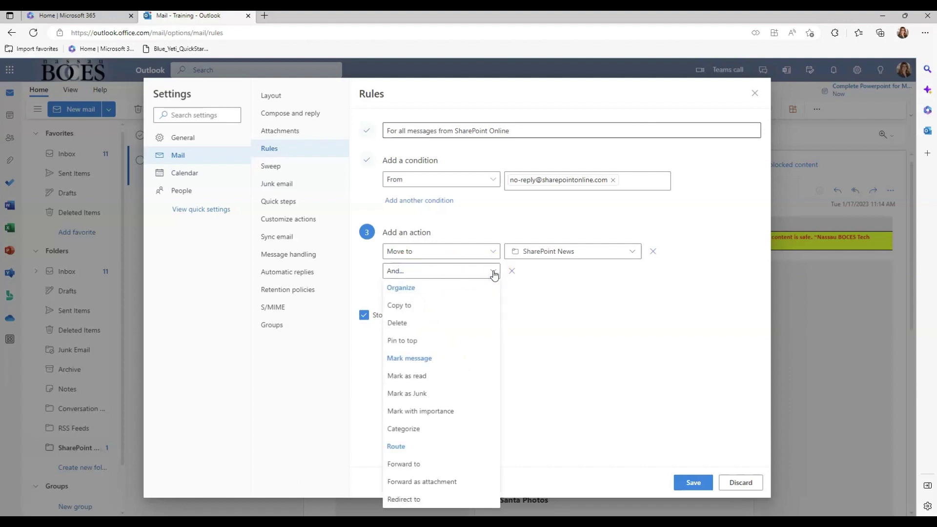
left_click(414, 381)
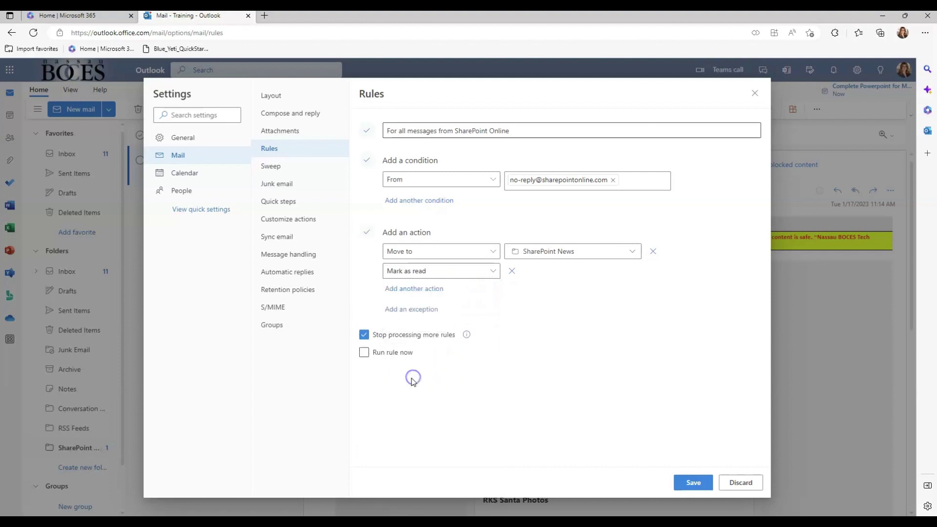
left_click(364, 355)
left_click(684, 477)
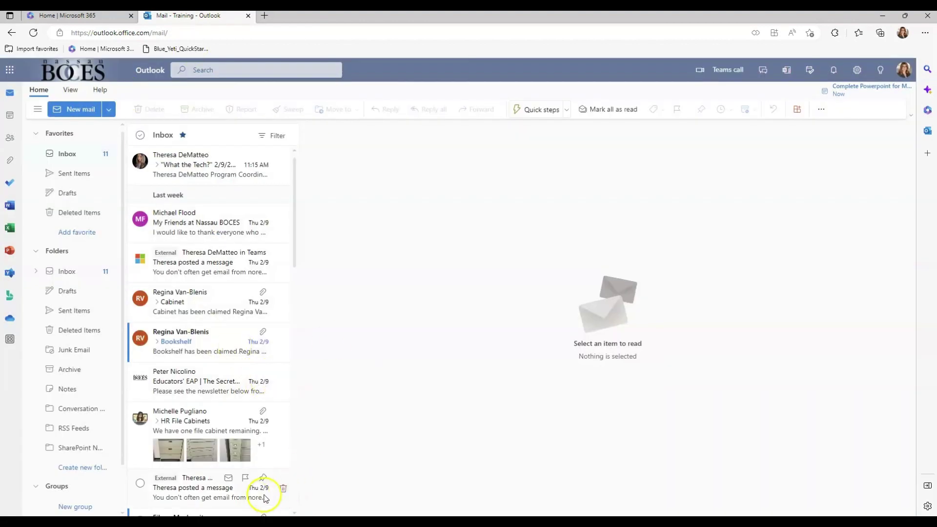
left_click(80, 449)
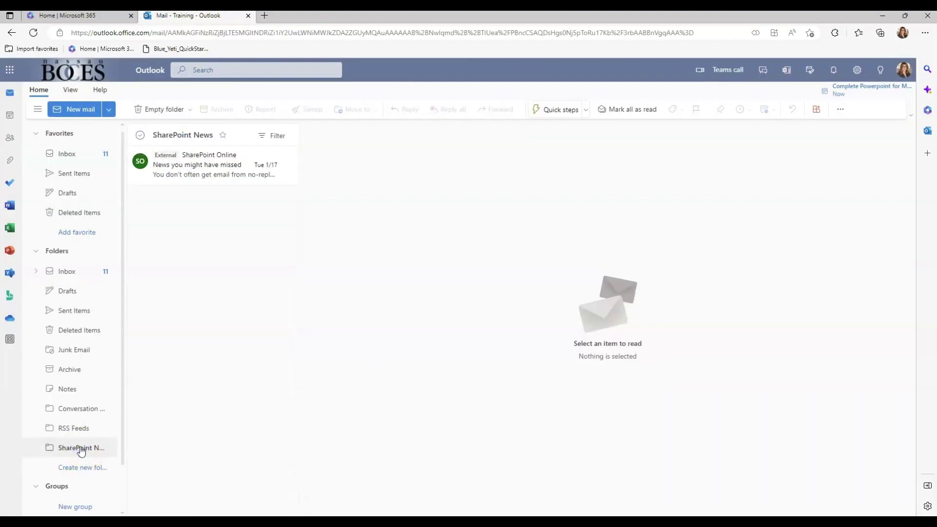